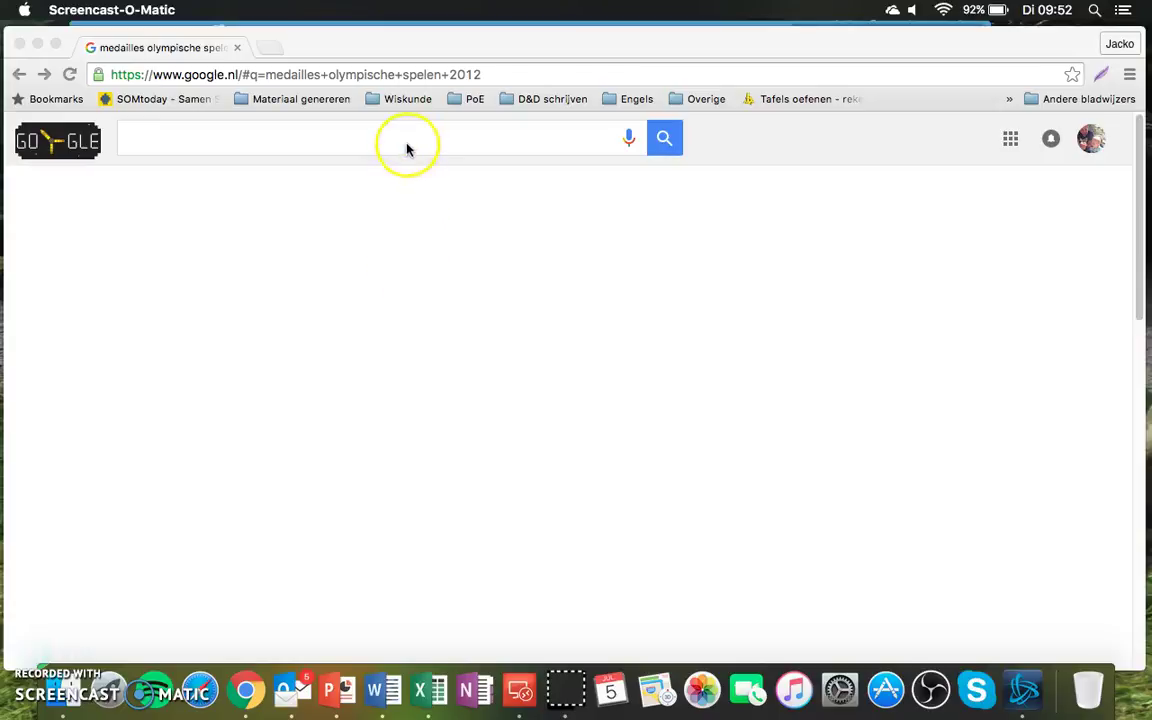
Search Google for 'olympische medailles london'.
text(o)
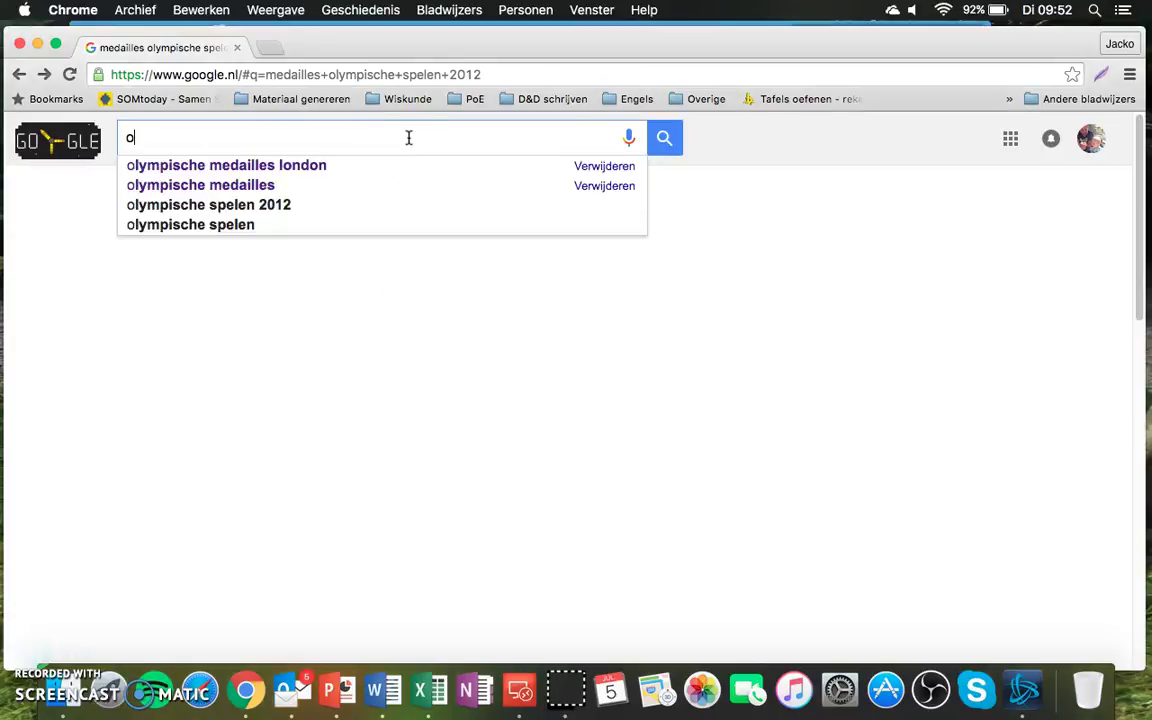
text(lympische)
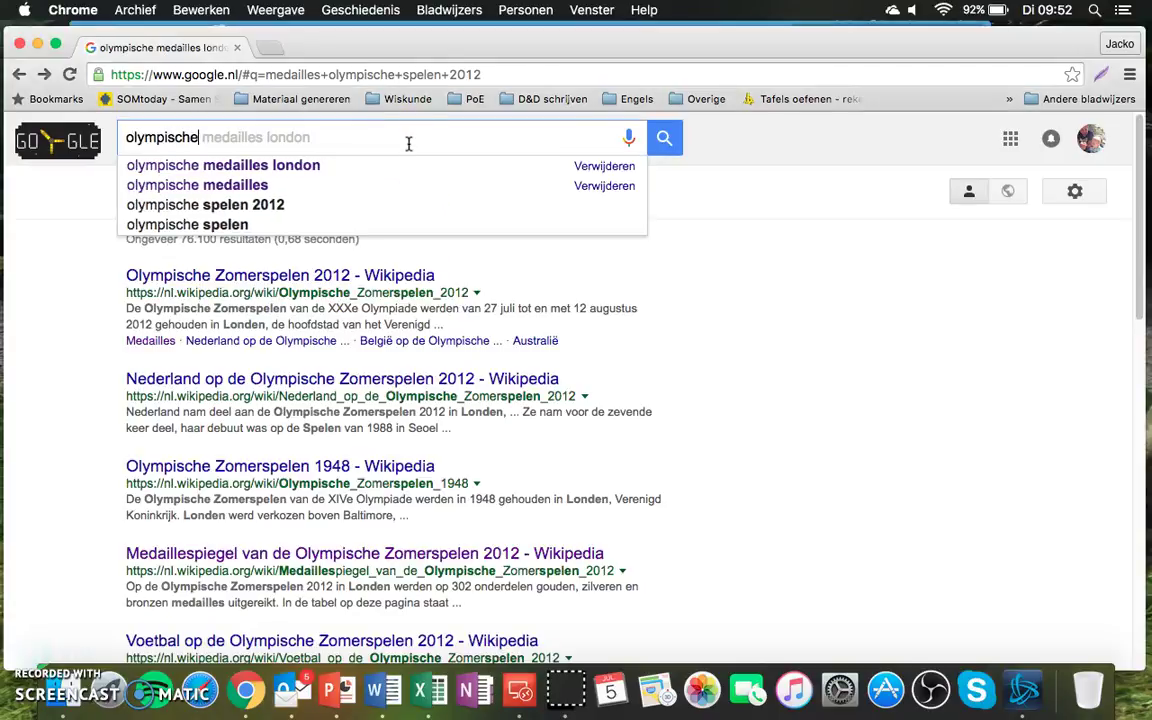
text( medailles)
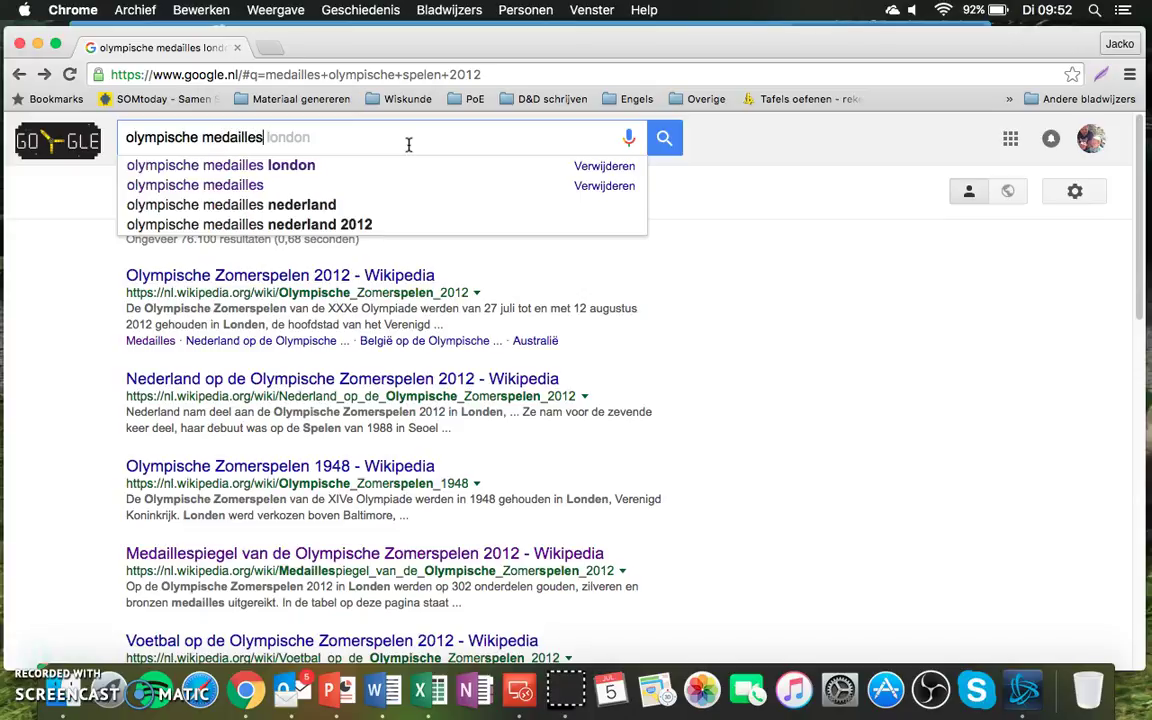
key(Tab)
key(Return)
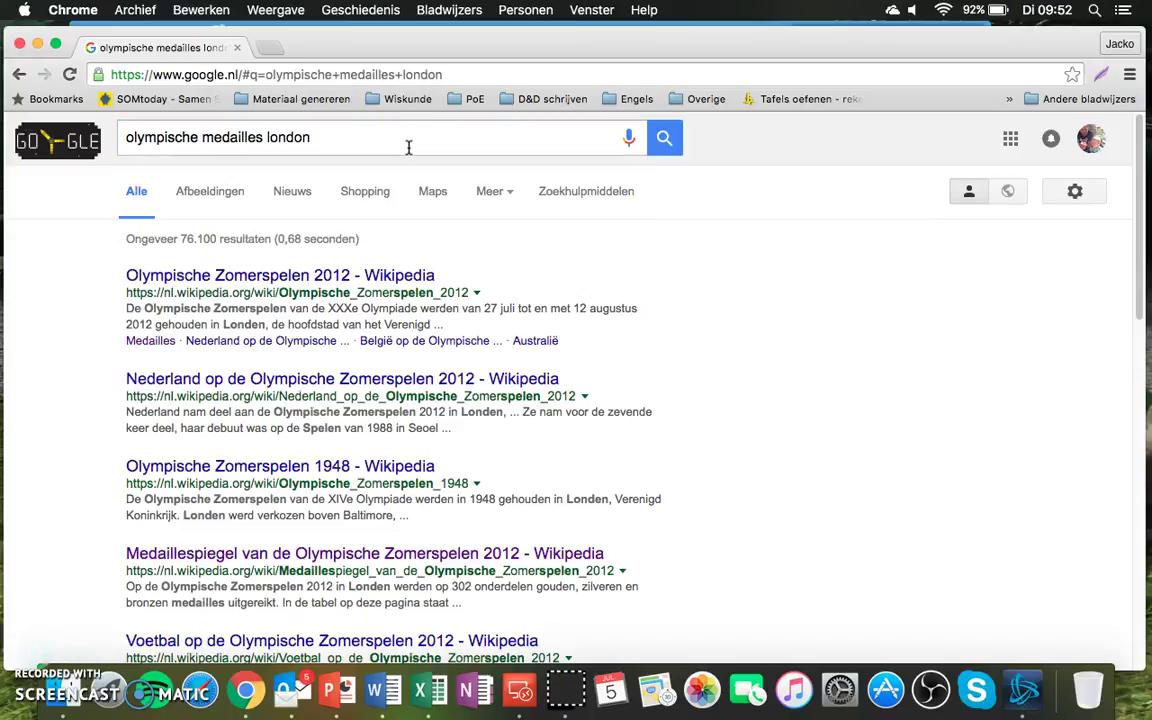
Open the Olympische Zomerspelen 2012 Wikipedia article and scroll to its Medaillespiegel table.
click(336, 284)
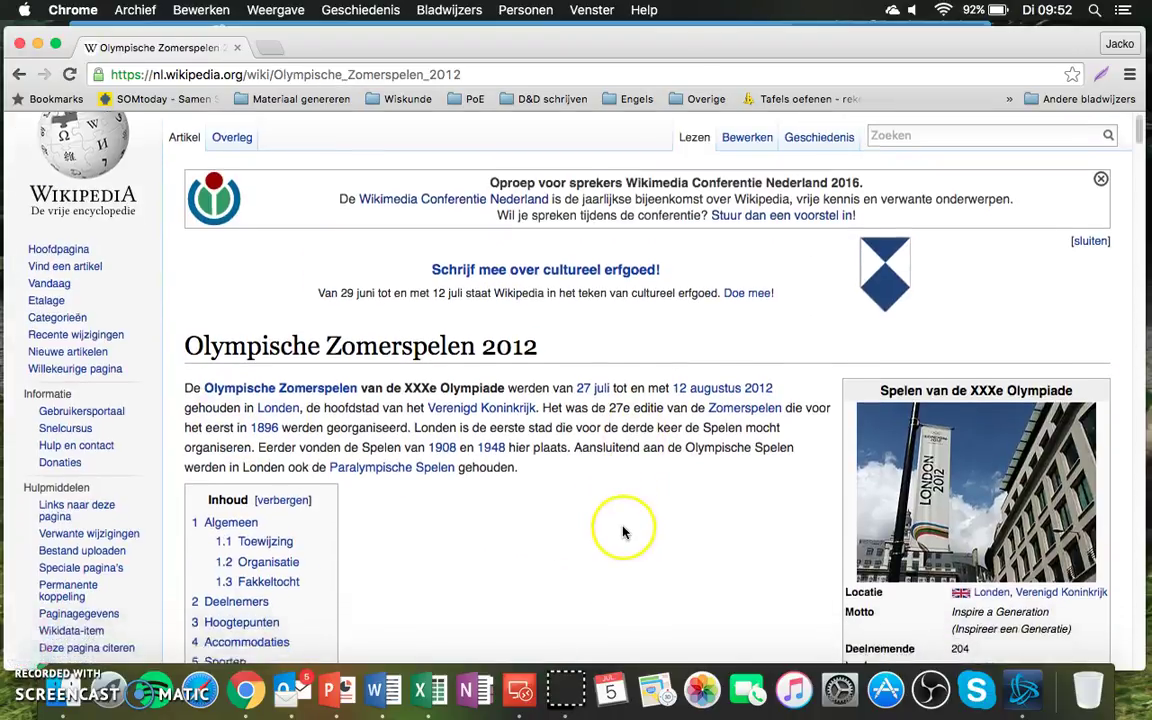
scroll(622, 527, down, 8)
scroll(622, 532, down, 6)
scroll(622, 533, down, 2)
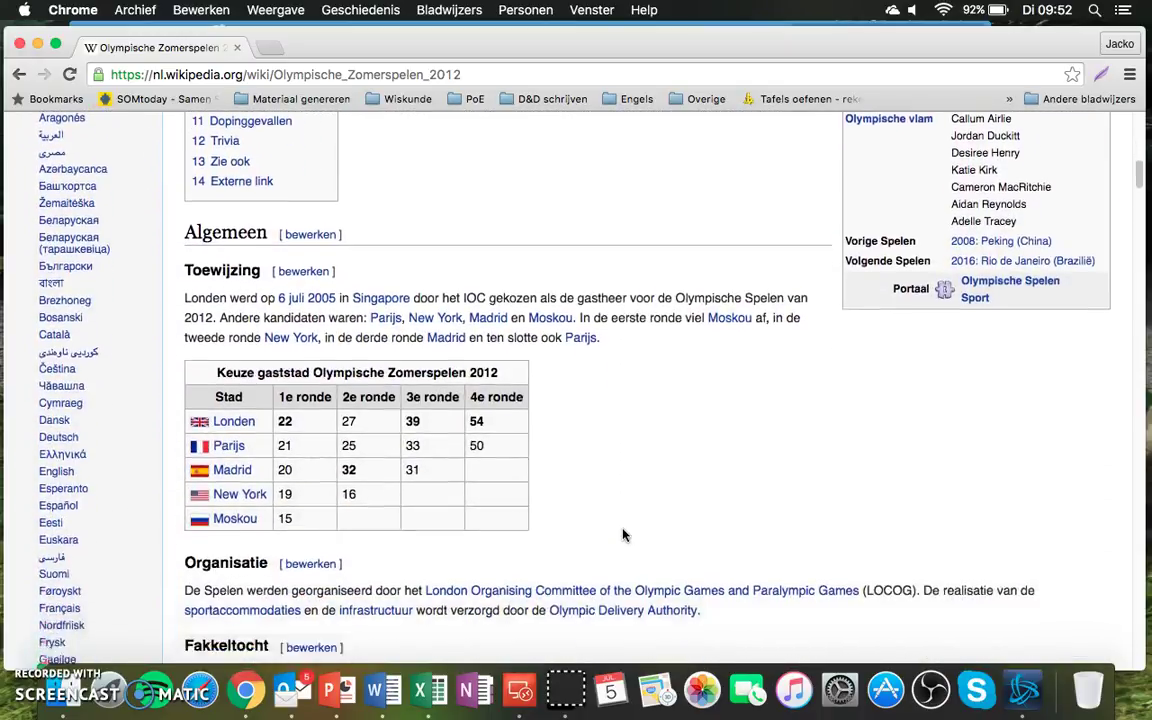
scroll(622, 534, down, 2)
scroll(622, 535, down, 1)
scroll(622, 535, down, 2)
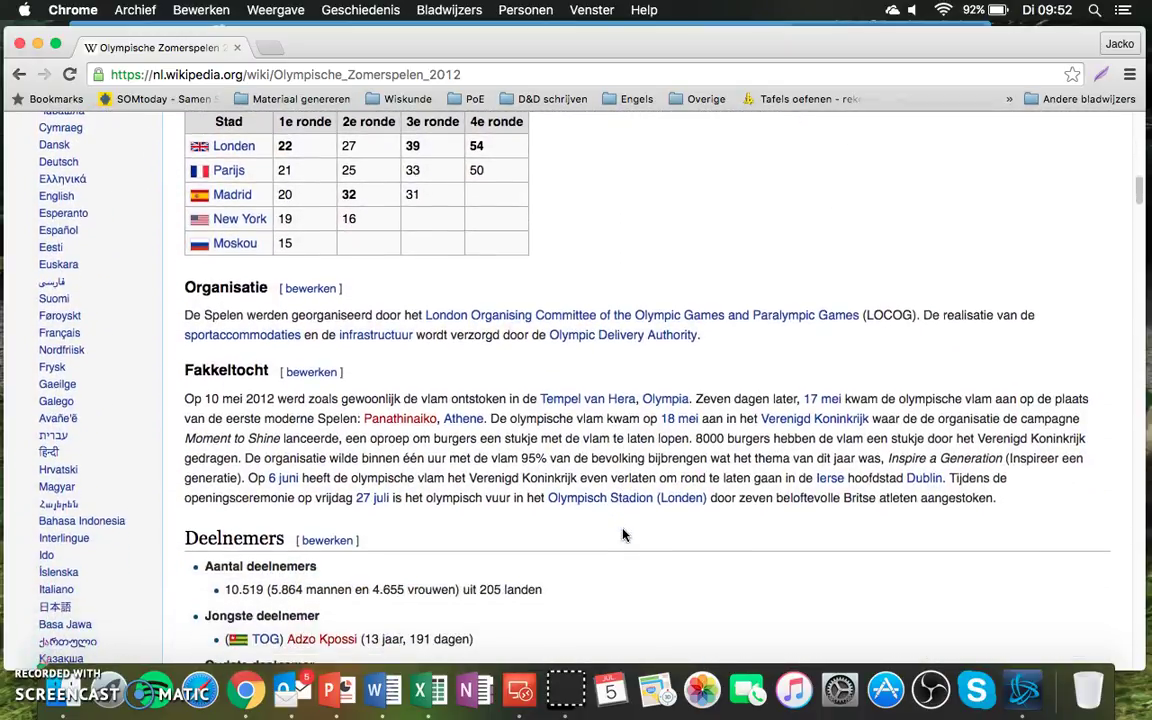
scroll(622, 534, up, 2)
scroll(622, 534, down, 1)
scroll(622, 534, down, 7)
scroll(622, 534, down, 3)
scroll(622, 534, down, 6)
scroll(622, 534, down, 4)
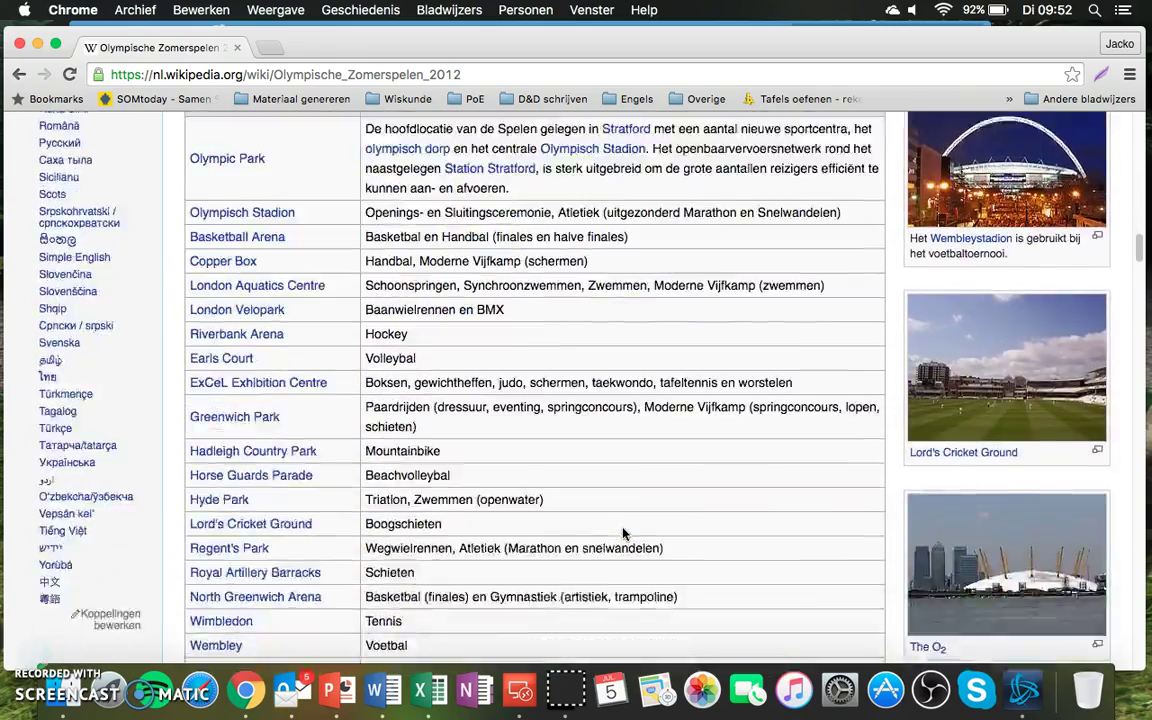
scroll(622, 534, down, 3)
scroll(622, 534, down, 9)
scroll(622, 534, down, 4)
scroll(622, 534, down, 5)
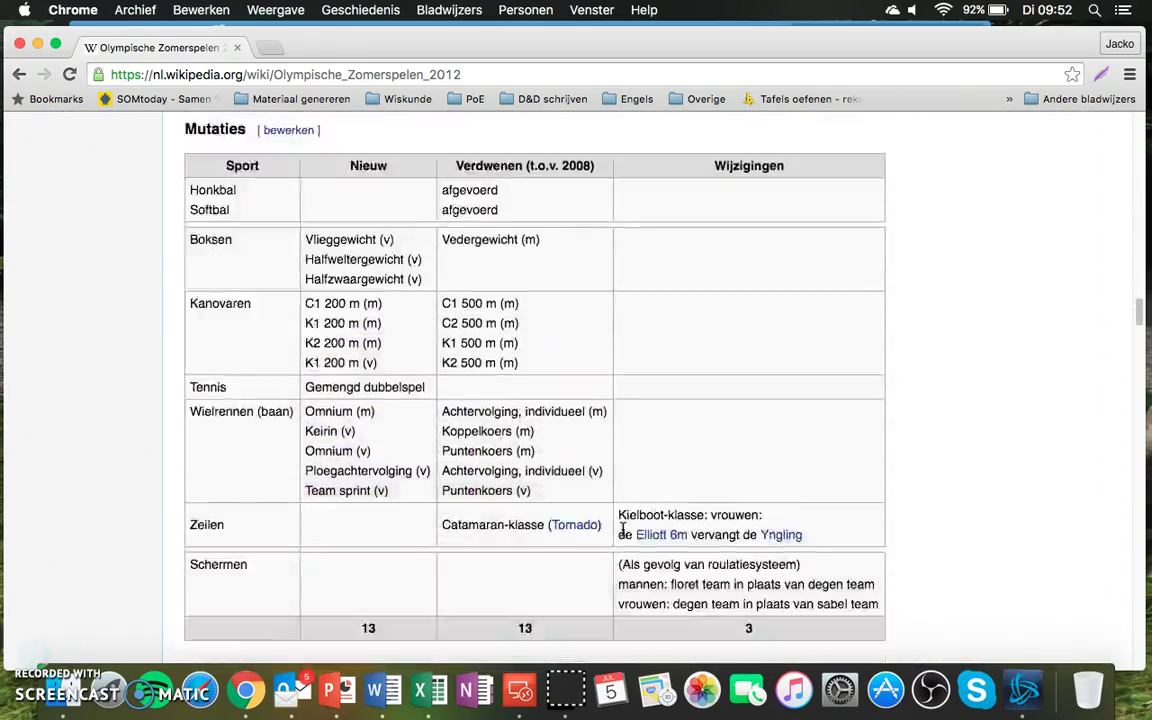
scroll(622, 534, down, 12)
scroll(622, 534, down, 14)
scroll(622, 534, down, 6)
scroll(622, 534, down, 4)
scroll(622, 534, down, 11)
scroll(622, 534, down, 1)
scroll(622, 534, down, 1)
scroll(622, 534, down, 4)
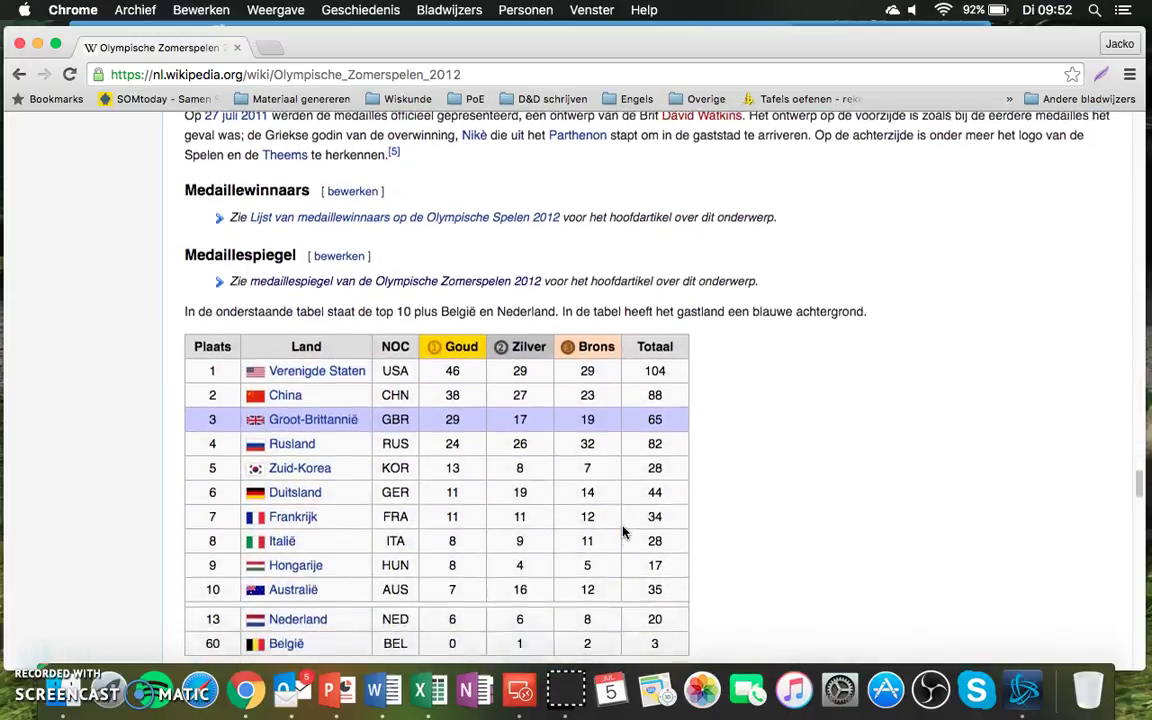
scroll(622, 534, down, 1)
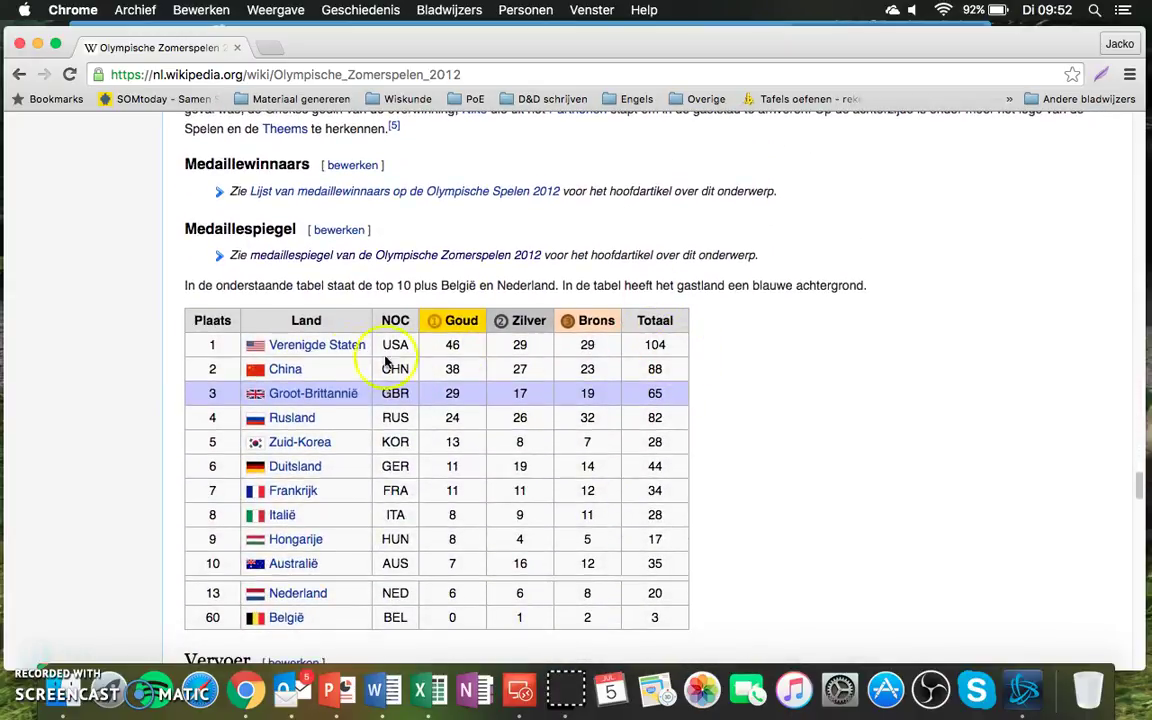
Copy the country name 'Verenigde Staten' from the medal table.
drag(366, 344, 255, 343)
key(super+c)
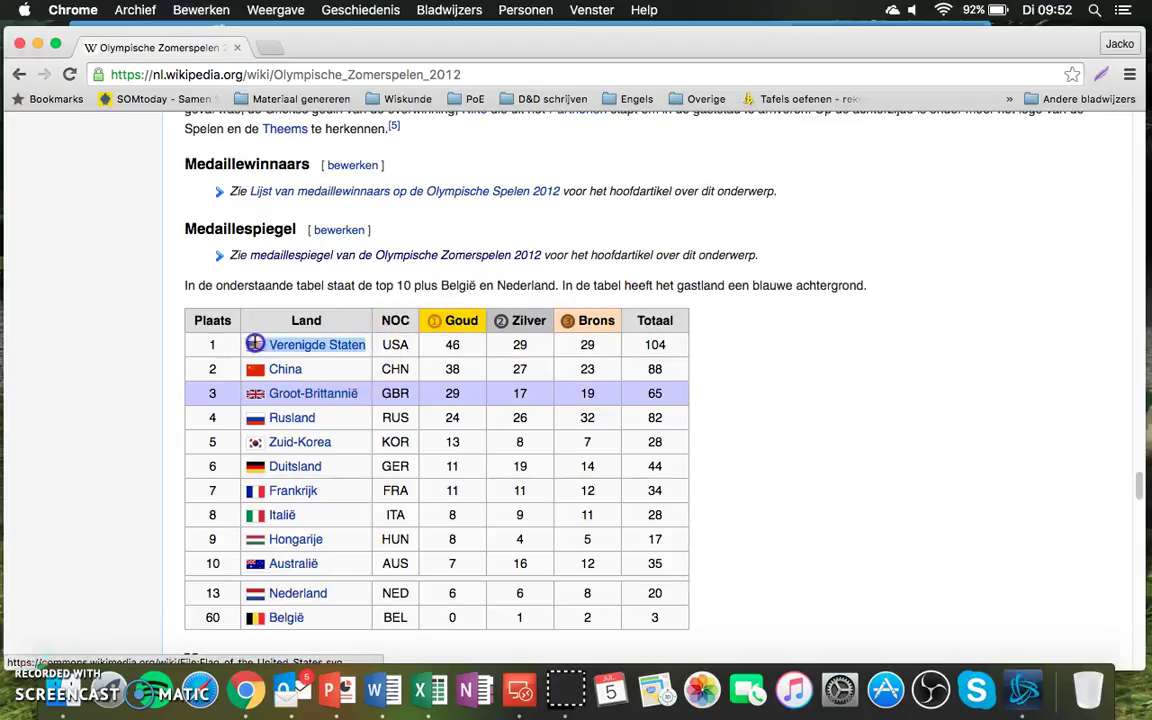
right_click(252, 347)
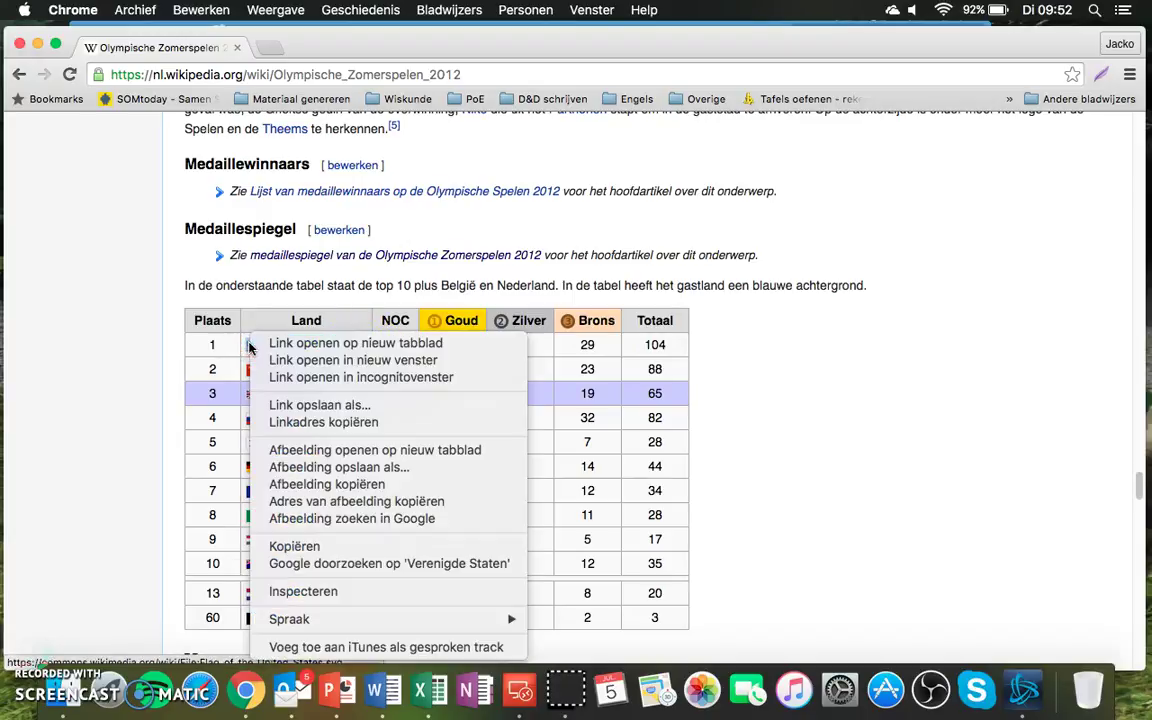
click(311, 547)
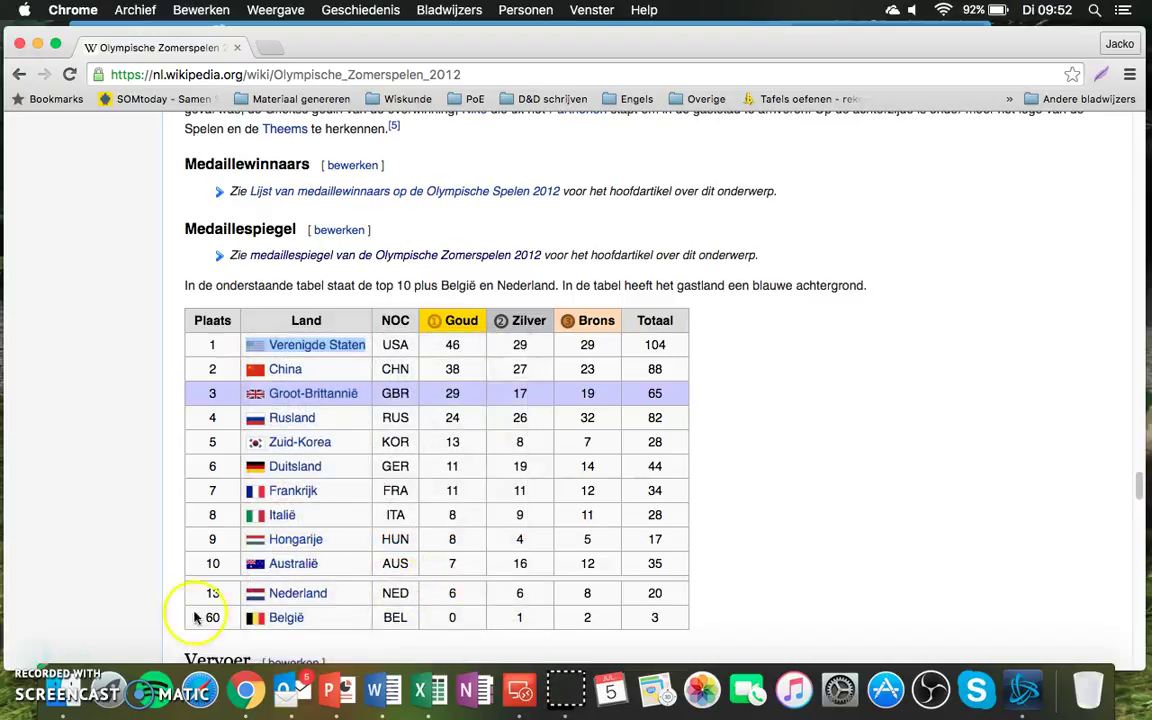
key(super+Tab)
Paste 'Verenigde Staten' into A2 and enter the header 'Land' in A1.
click(61, 203)
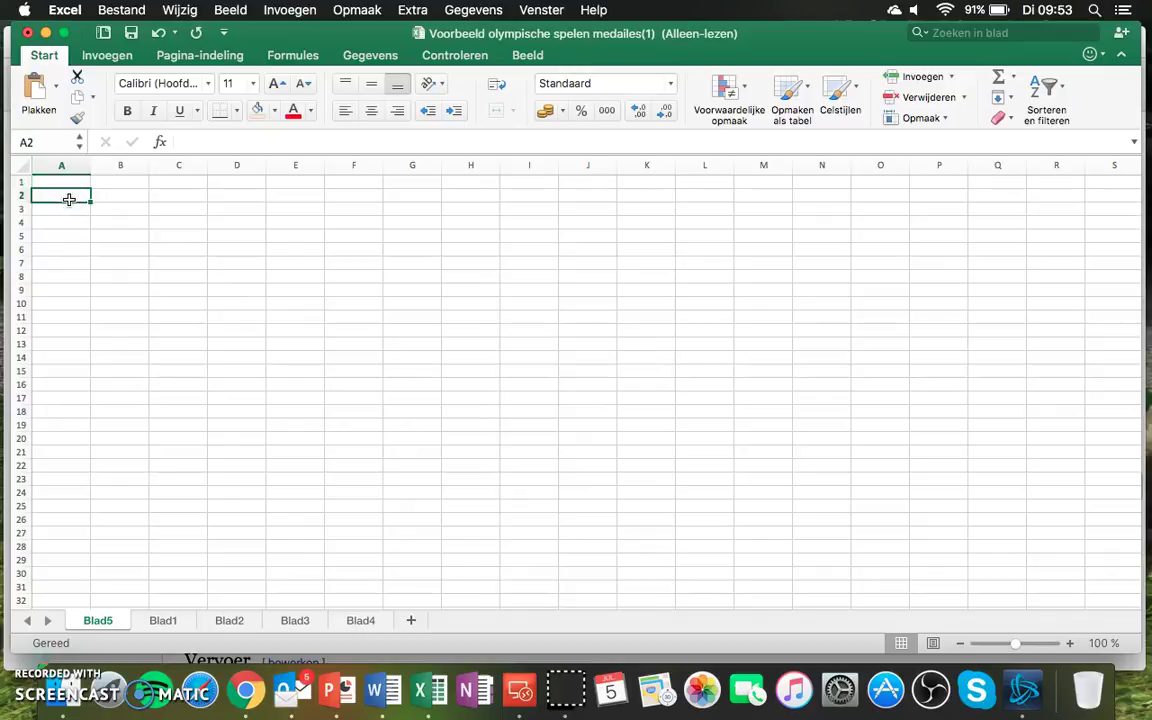
key(super+v)
click(86, 180)
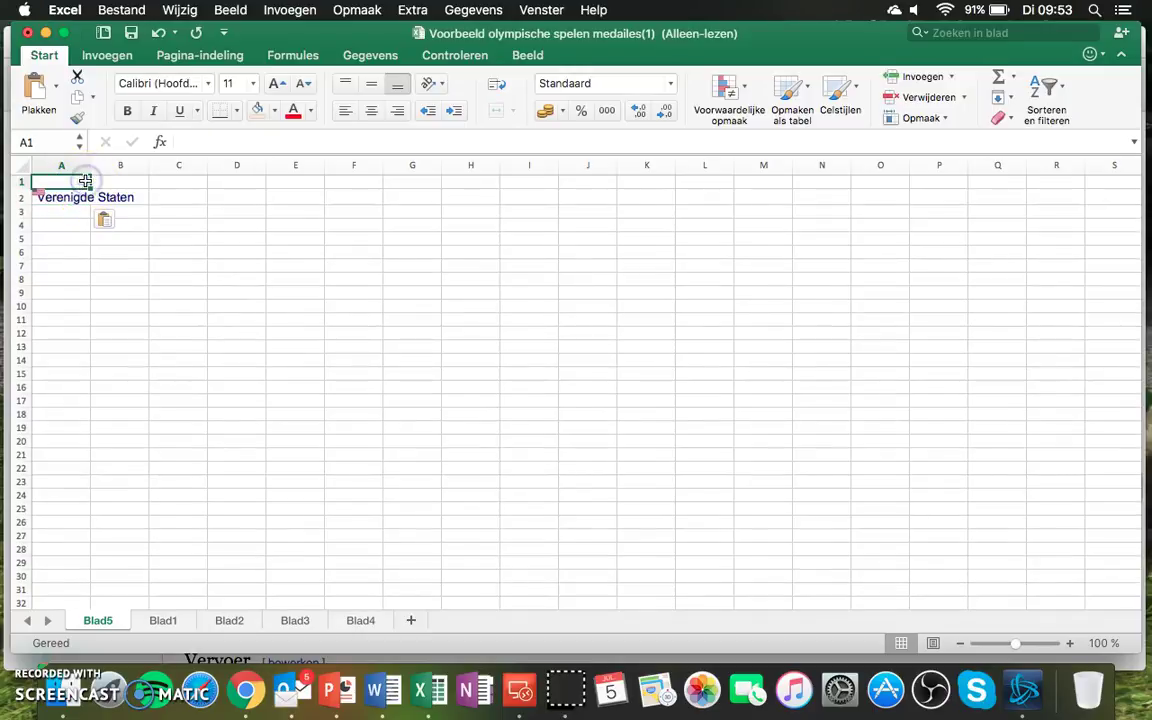
text(Land)
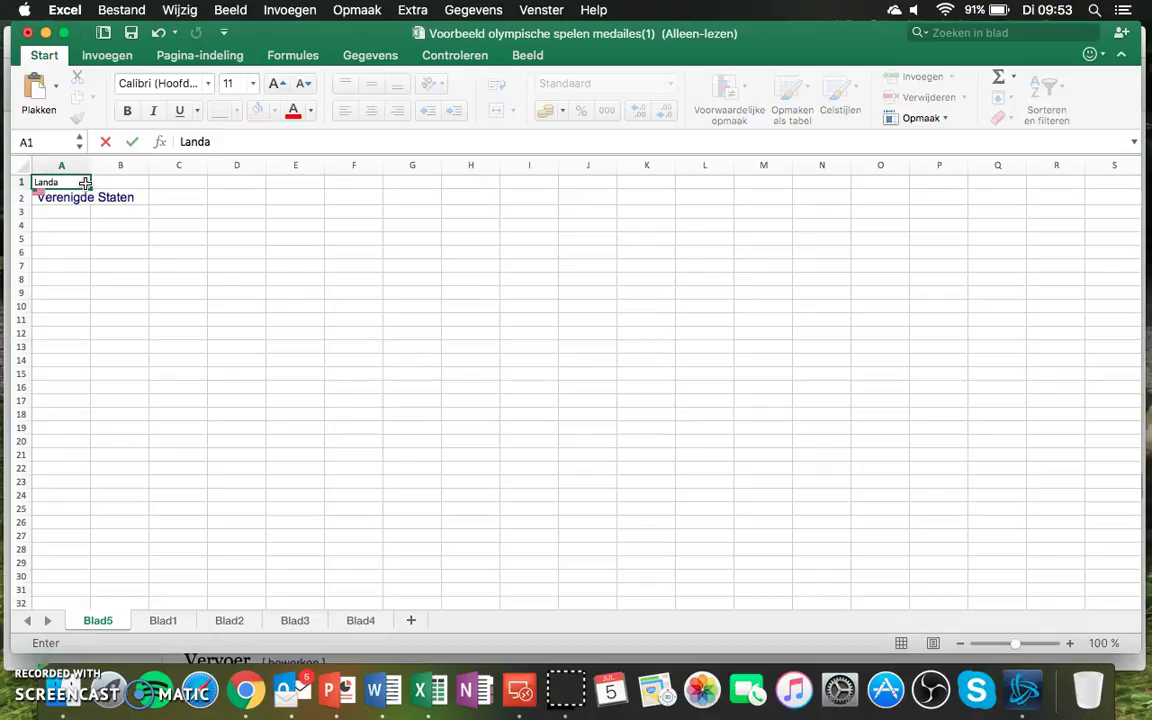
key(Tab)
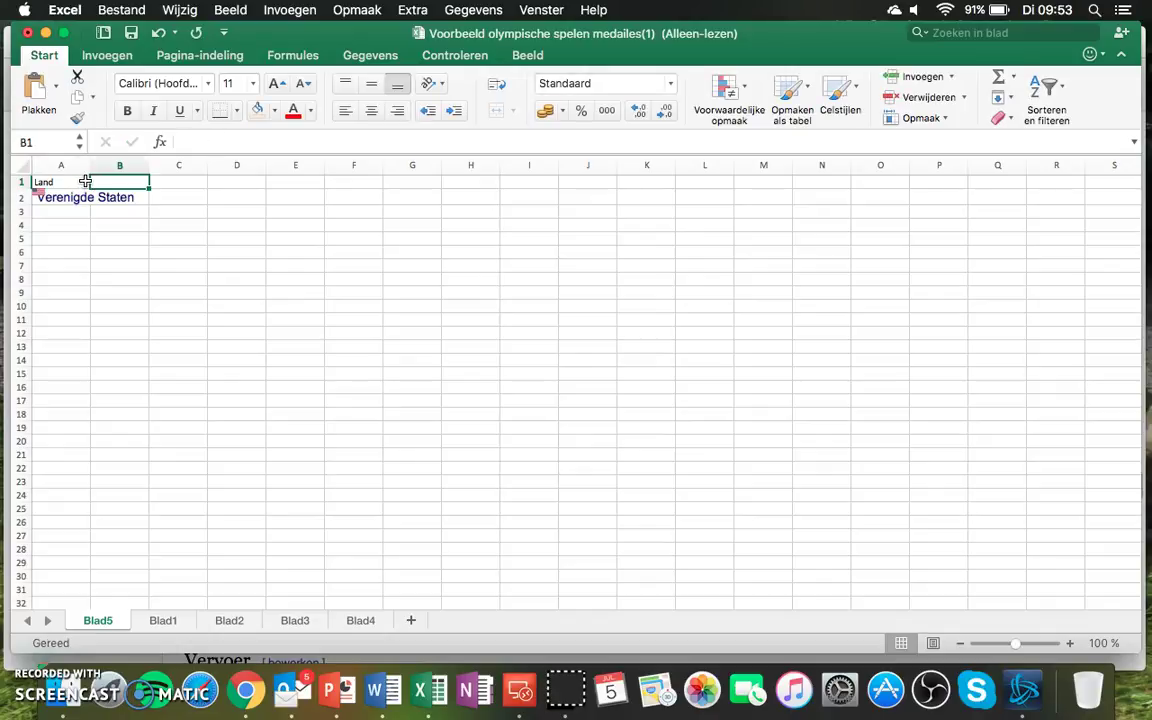
Add headers 'Goud', 'Zilver' and 'Brons' in B1:D1 and widen column A.
text(Goud)
key(Tab)
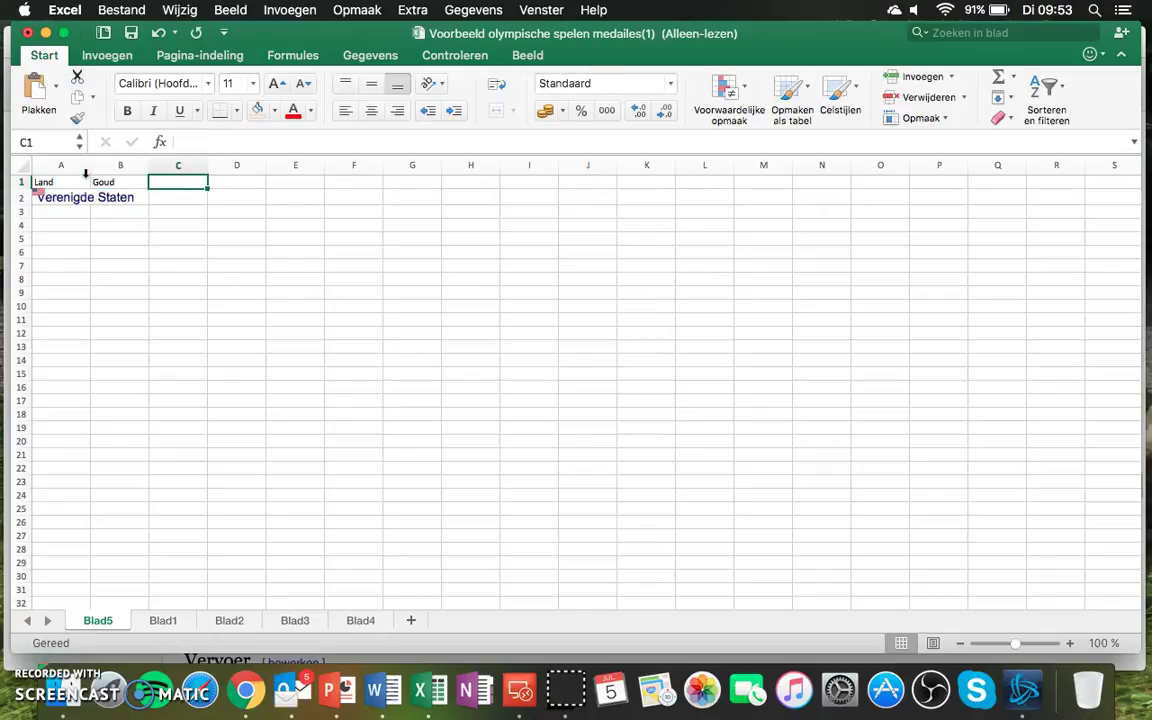
text(Zilver)
key(Tab)
text(Br)
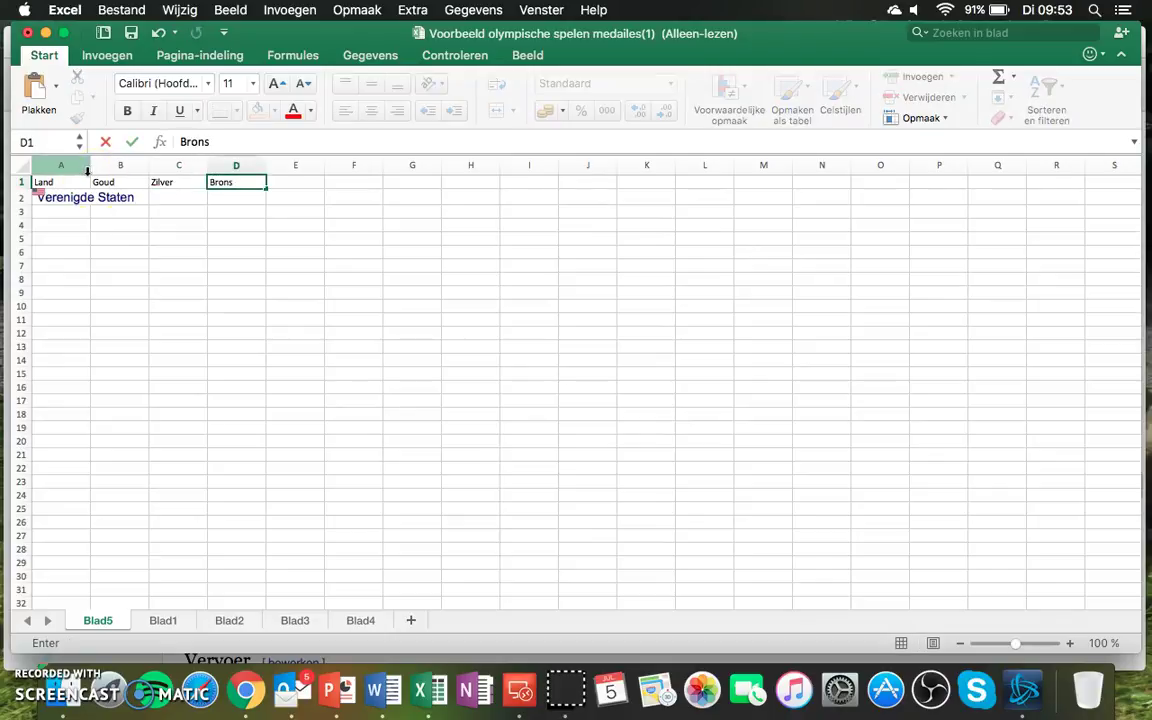
click(155, 266)
drag(89, 166, 138, 166)
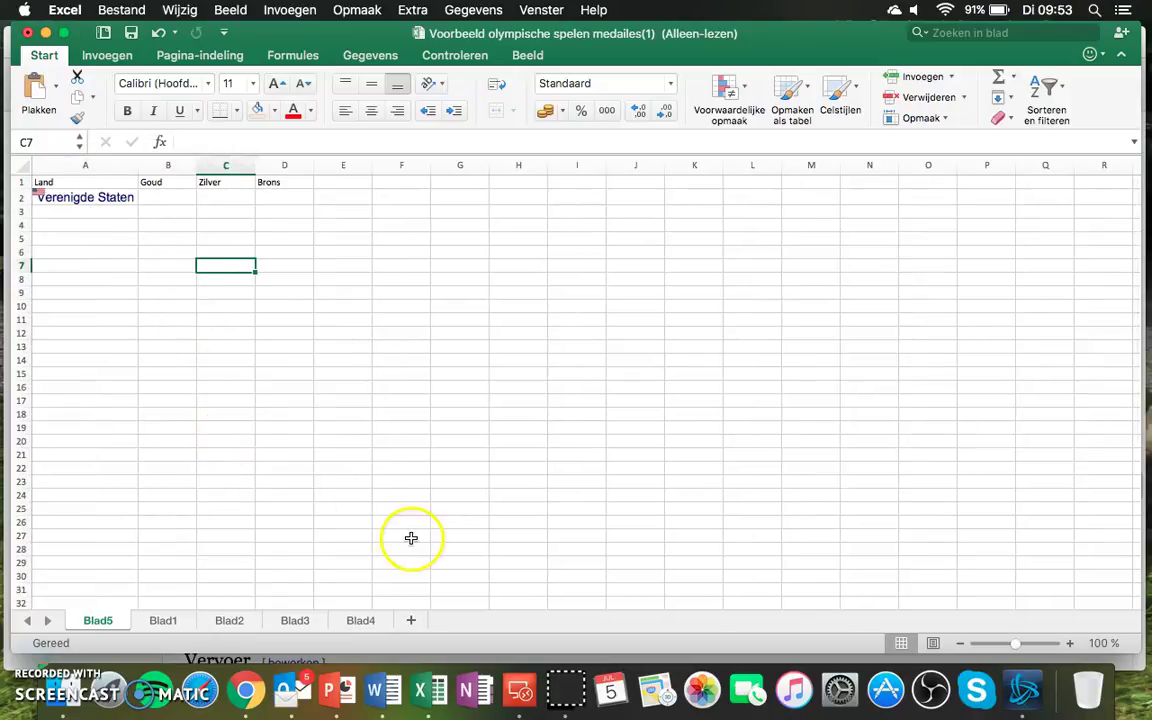
click(247, 693)
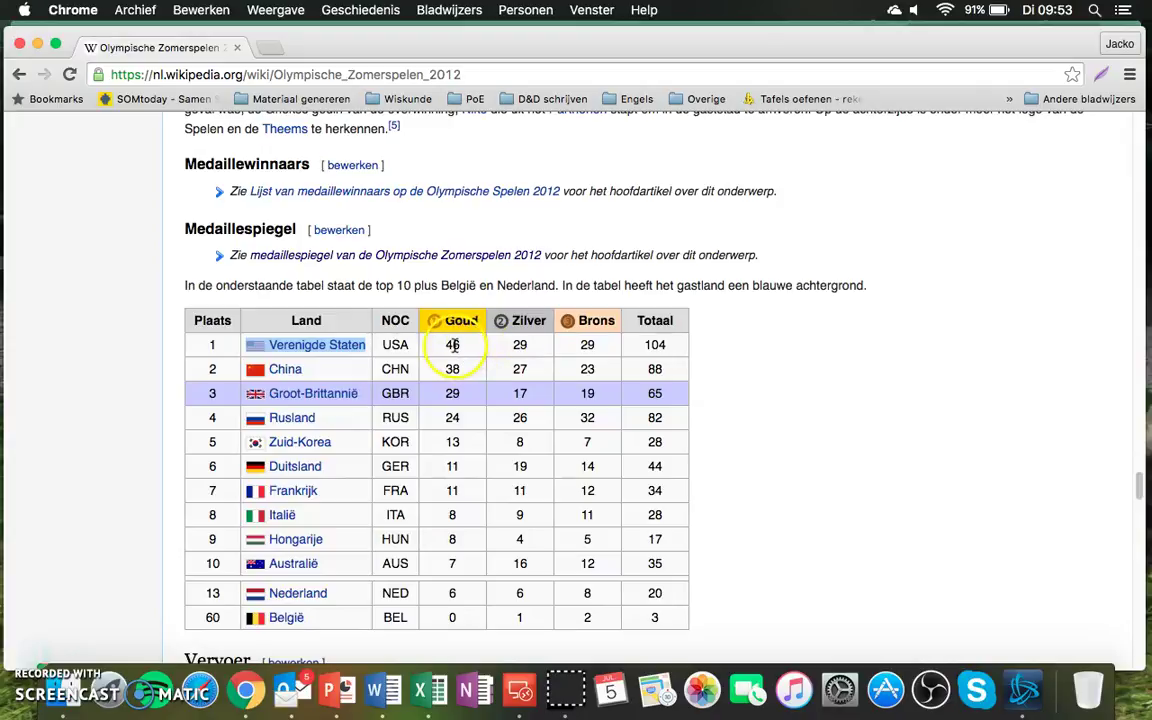
Copy the United States' medal counts 46, 29, 29 into B2:D2.
drag(594, 347, 447, 348)
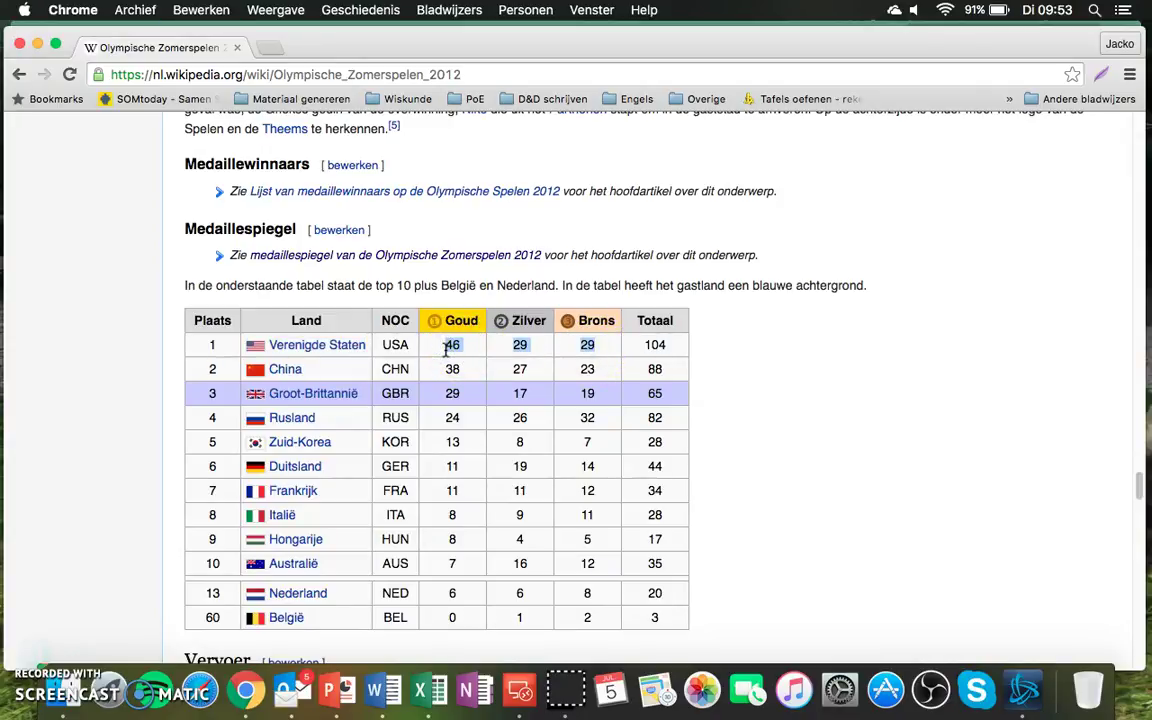
right_click(452, 344)
click(477, 378)
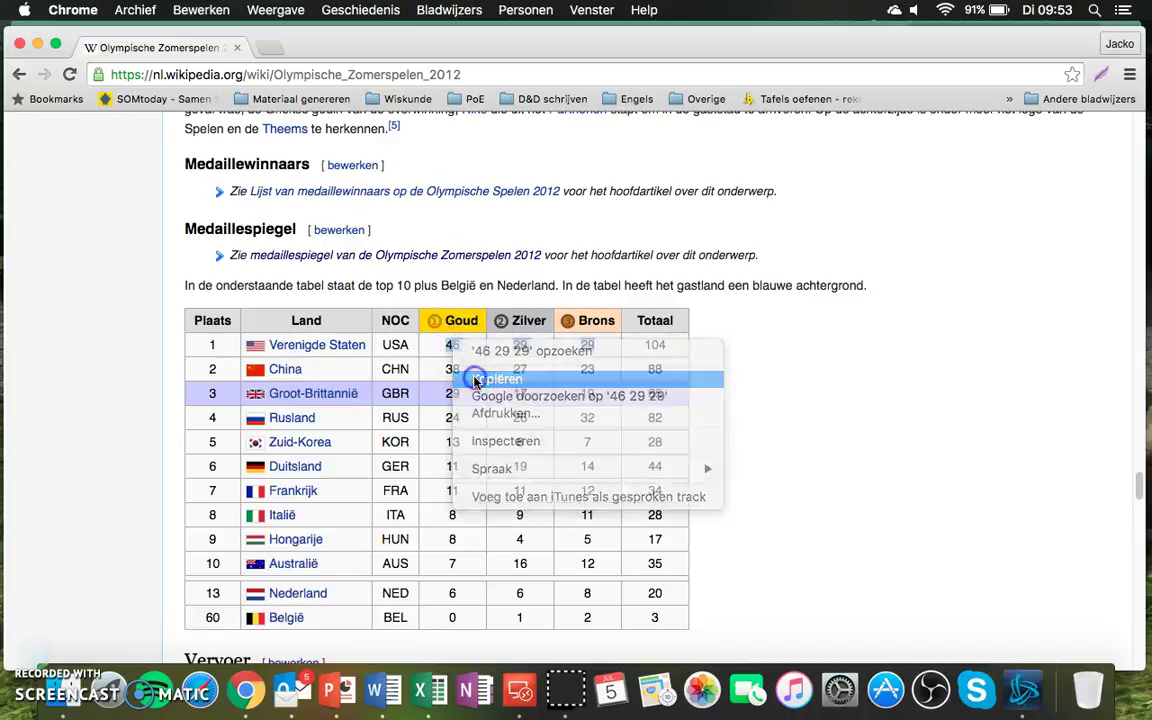
click(419, 690)
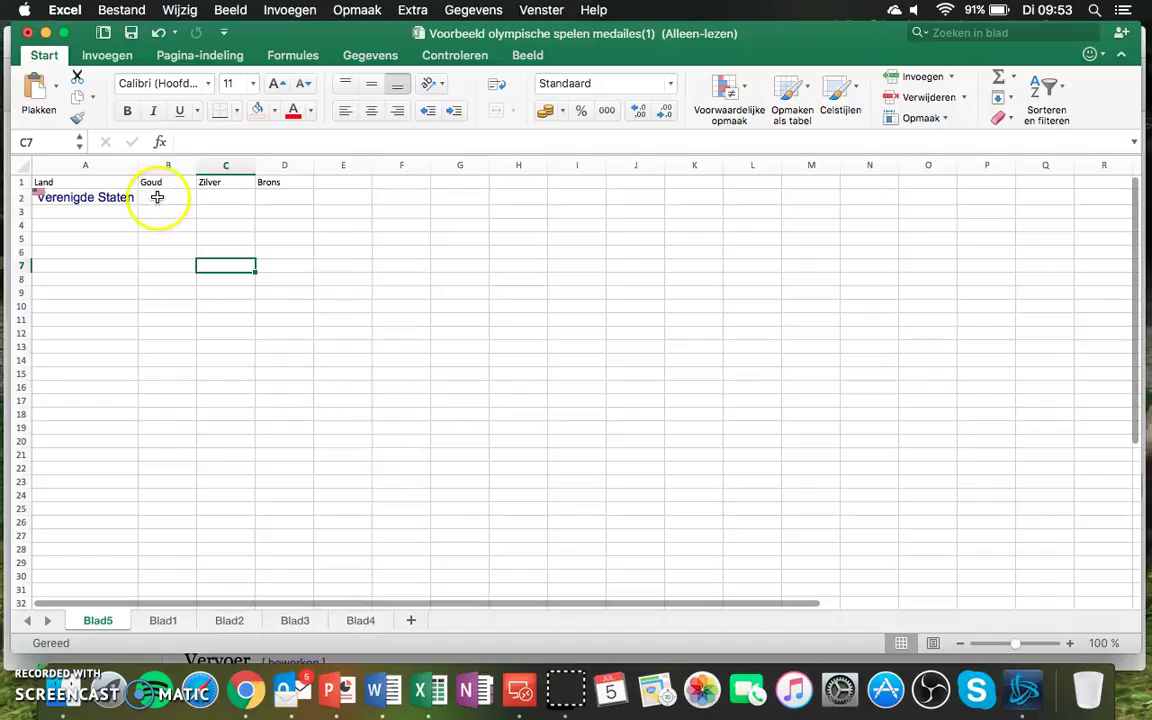
click(158, 197)
right_click(158, 197)
click(191, 240)
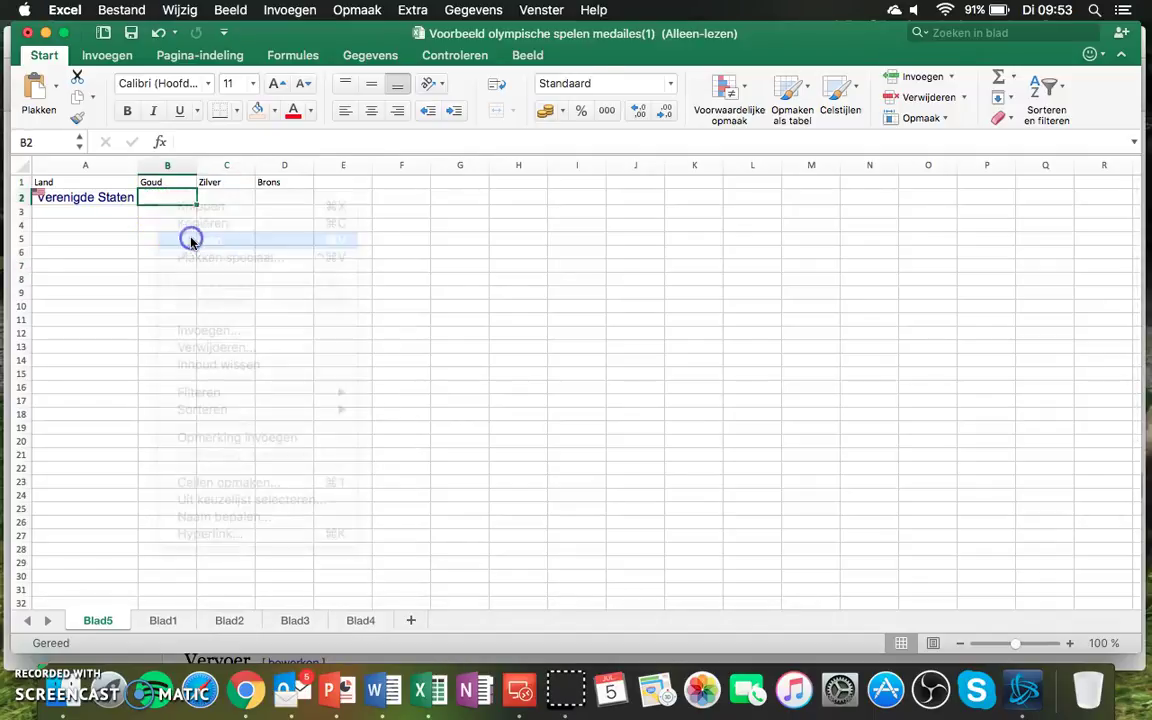
click(226, 305)
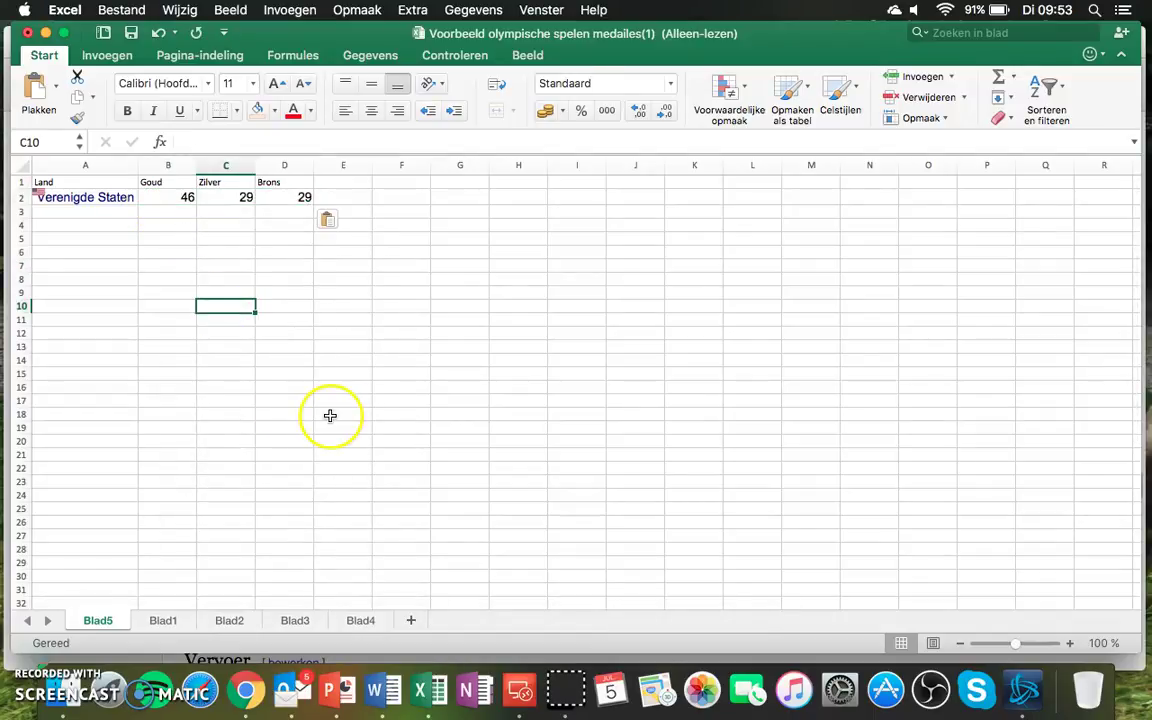
Copy the country name 'China' from the Wikipedia medal table.
click(245, 690)
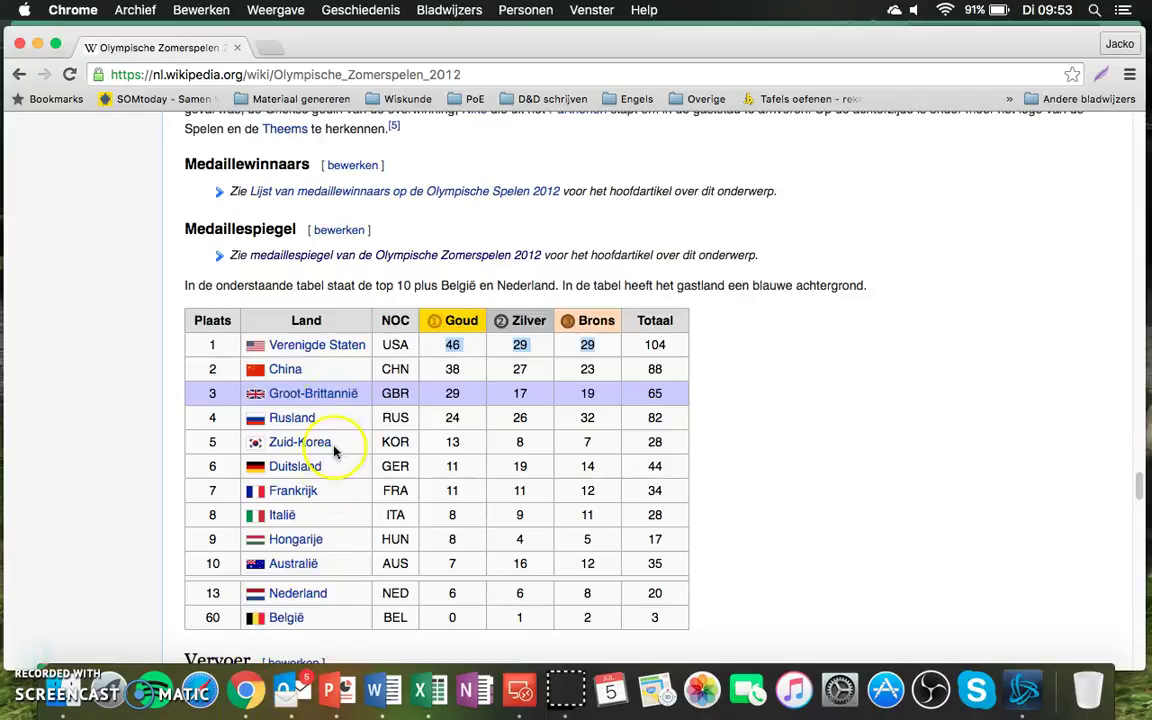
drag(304, 369, 251, 371)
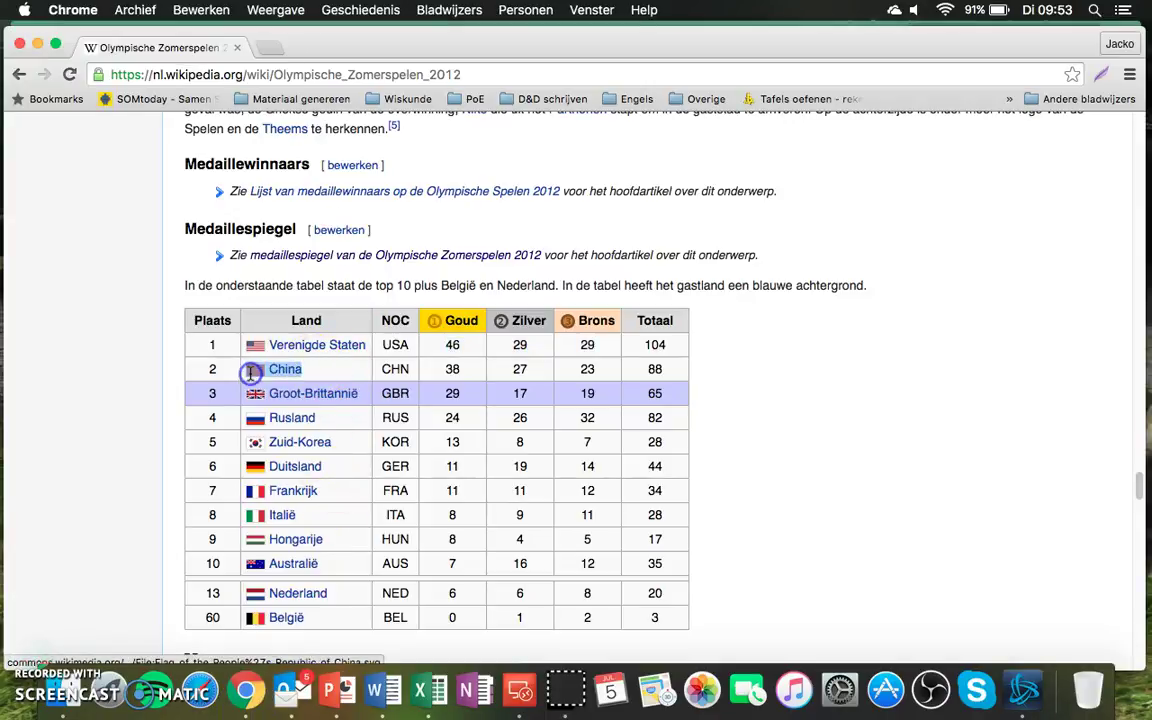
right_click(287, 369)
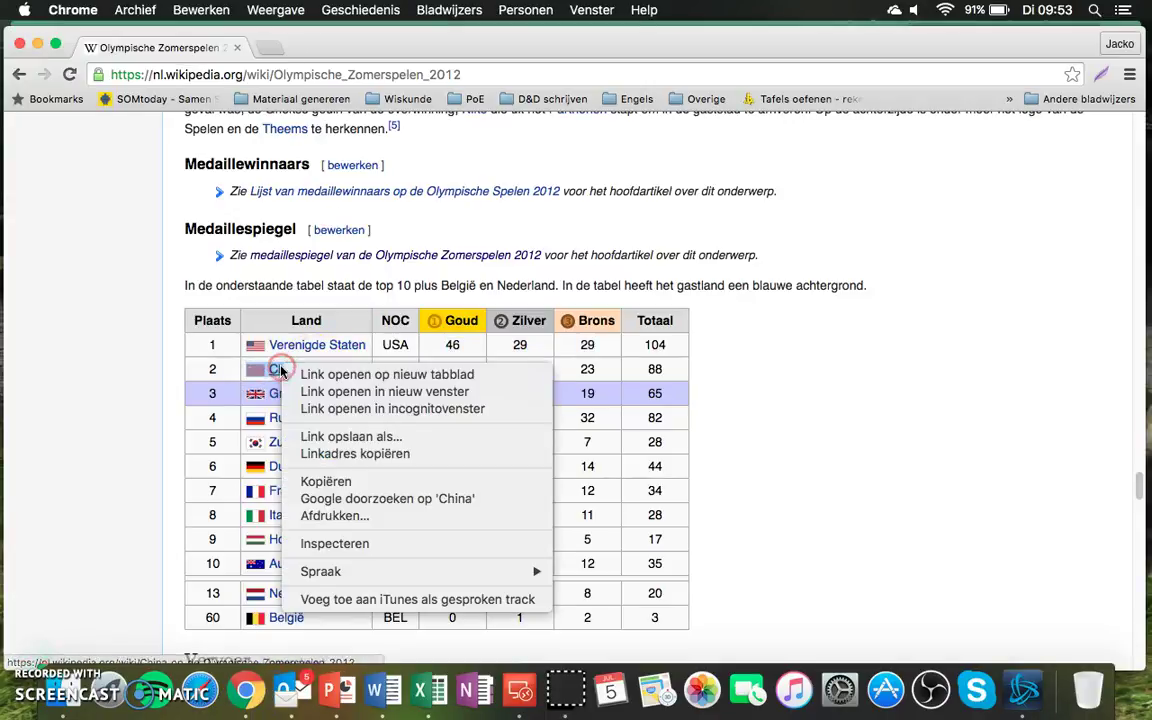
click(326, 481)
Paste 'China' into cell A3 of Blad5.
click(435, 690)
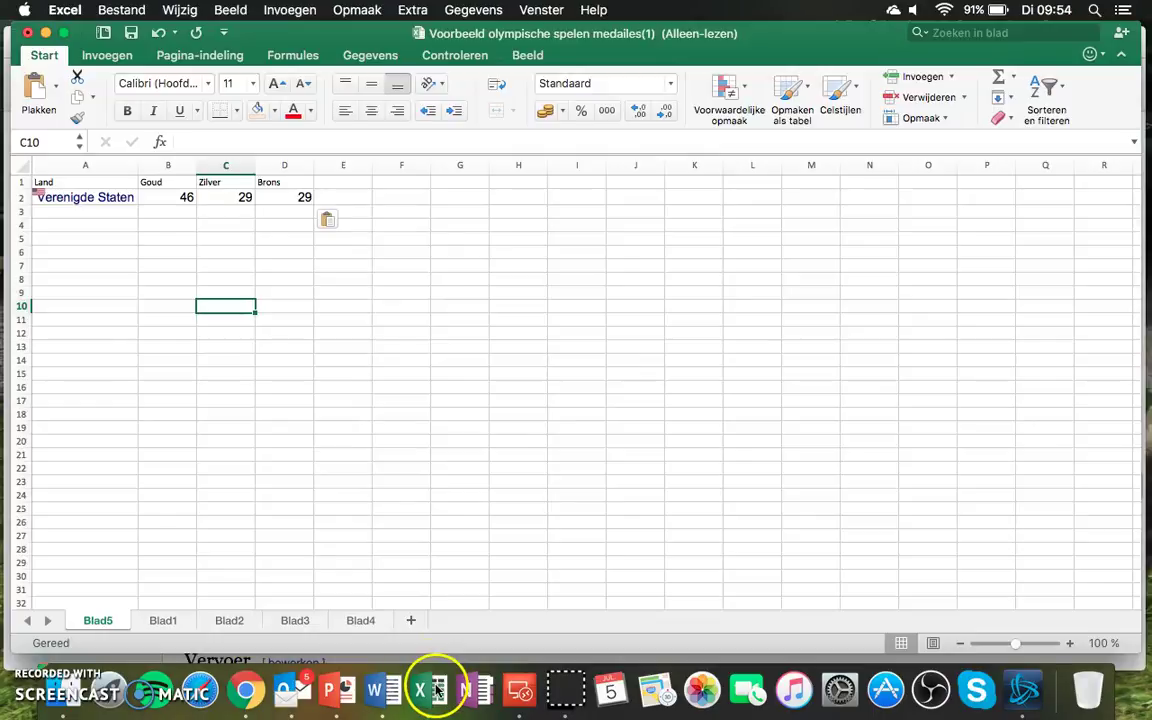
right_click(102, 211)
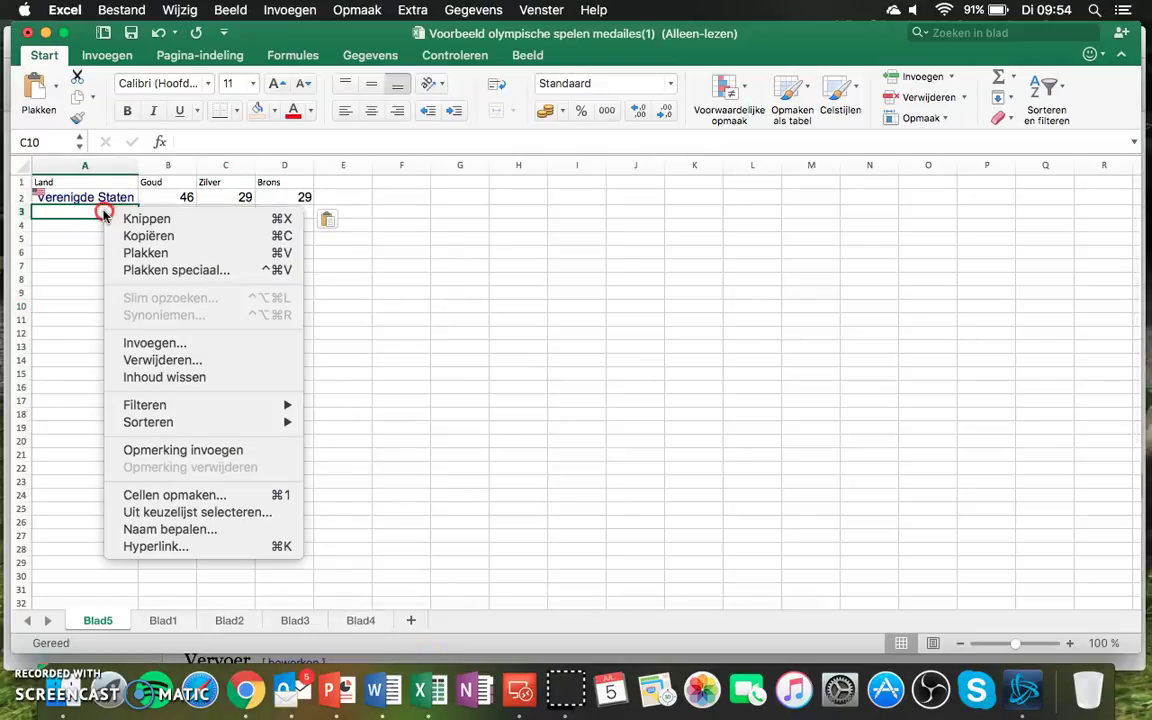
click(145, 252)
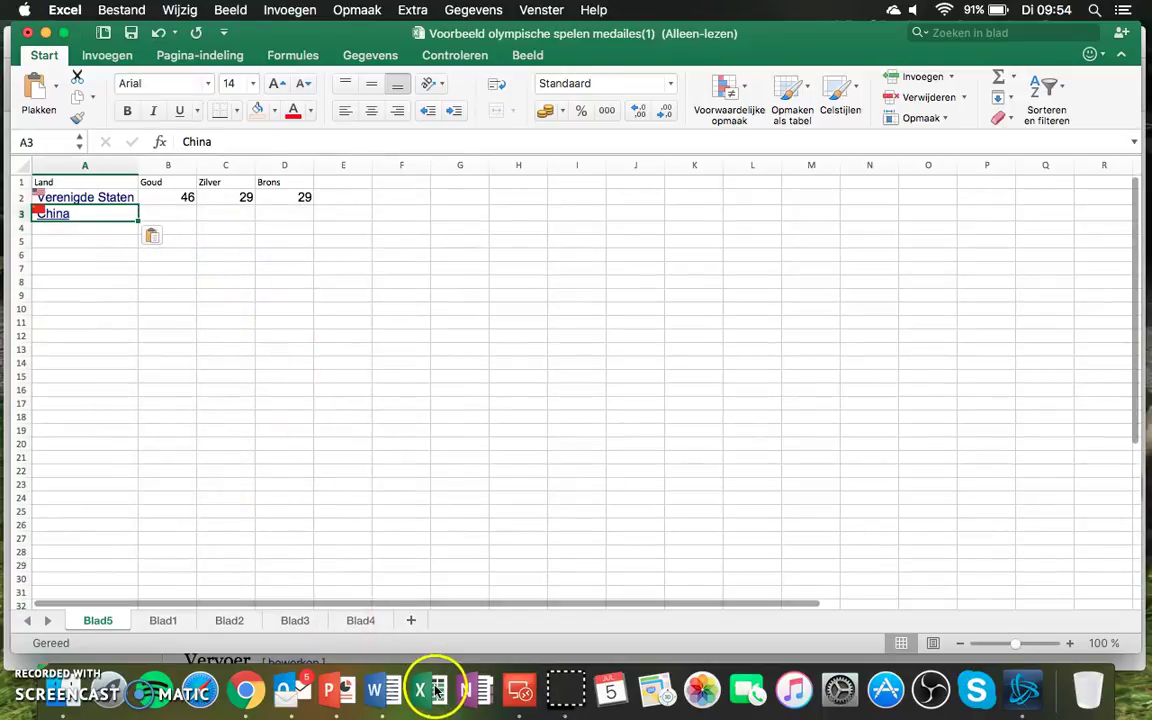
click(241, 683)
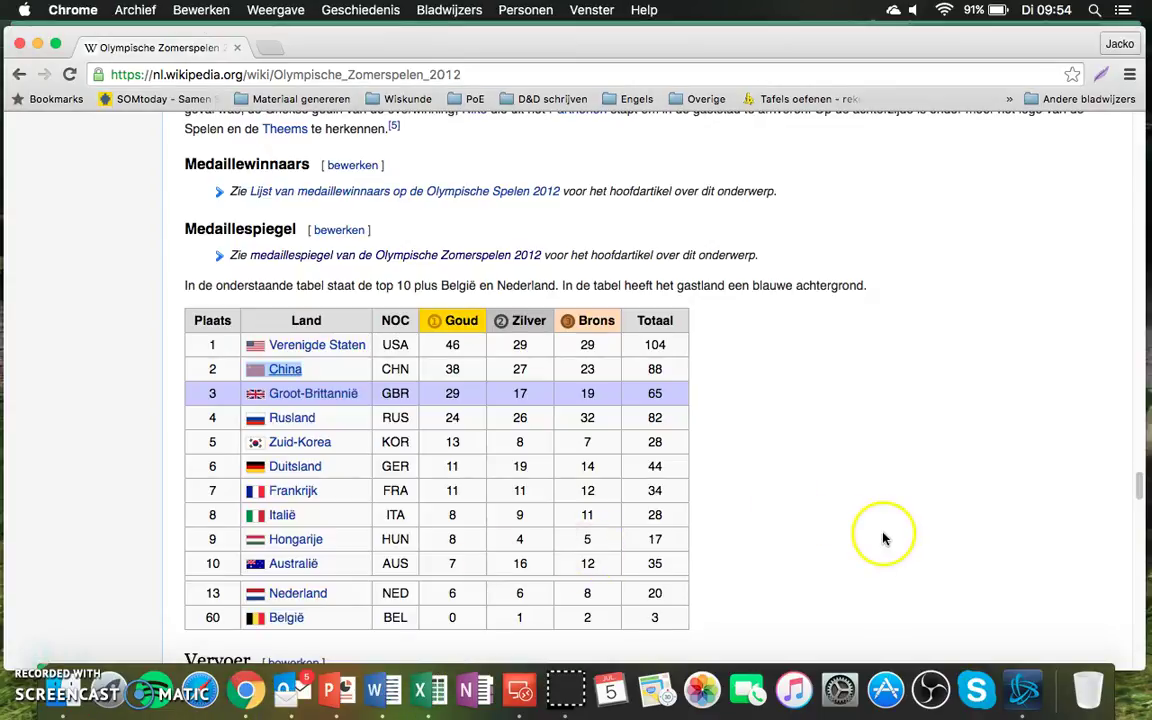
Copy China's counts 38, 27, 23 from Wikipedia and paste them into B3:D3.
drag(604, 370, 507, 368)
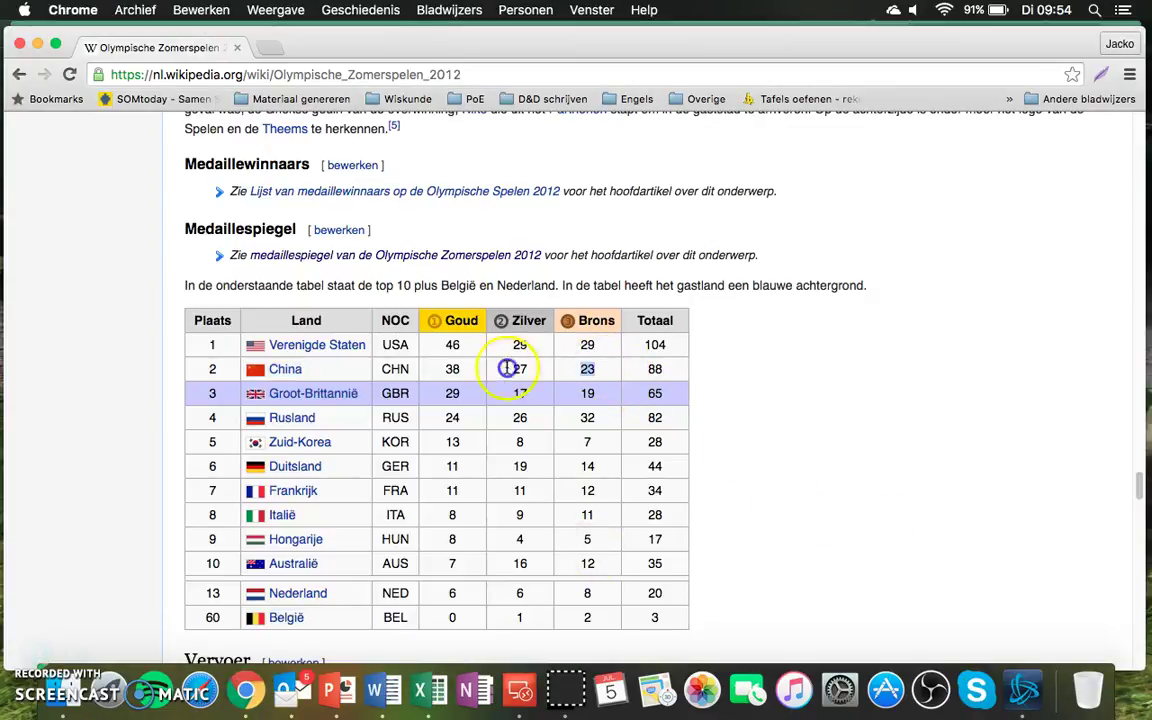
right_click(453, 370)
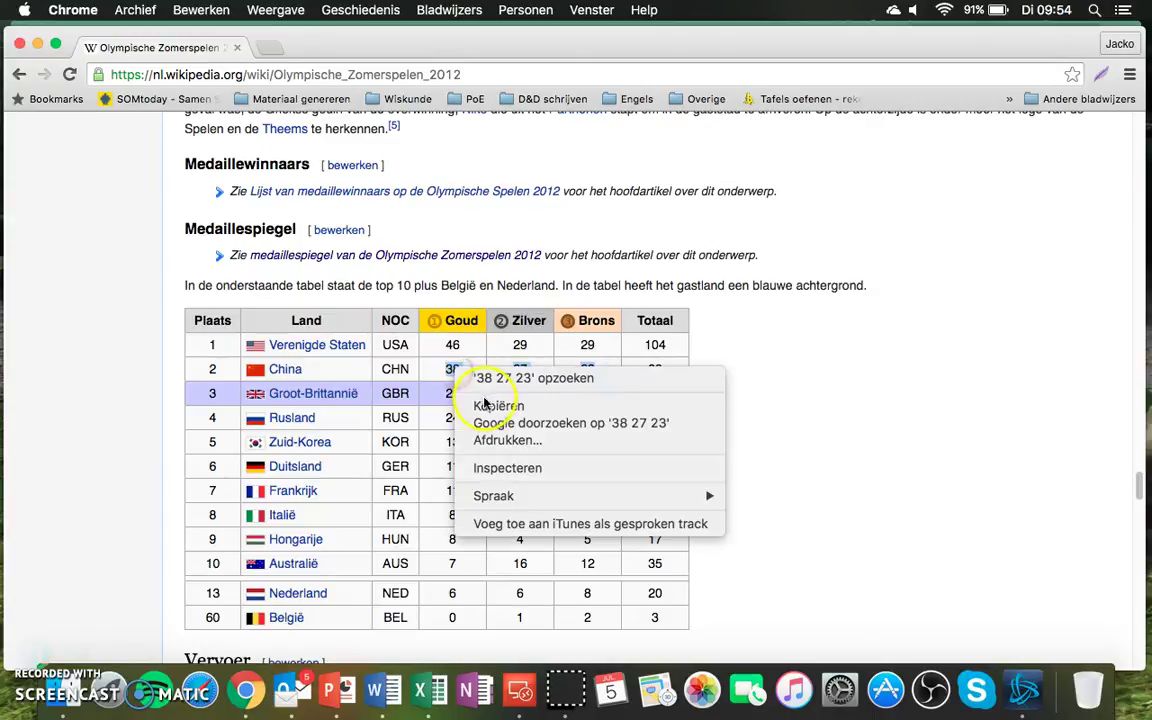
click(485, 404)
click(437, 690)
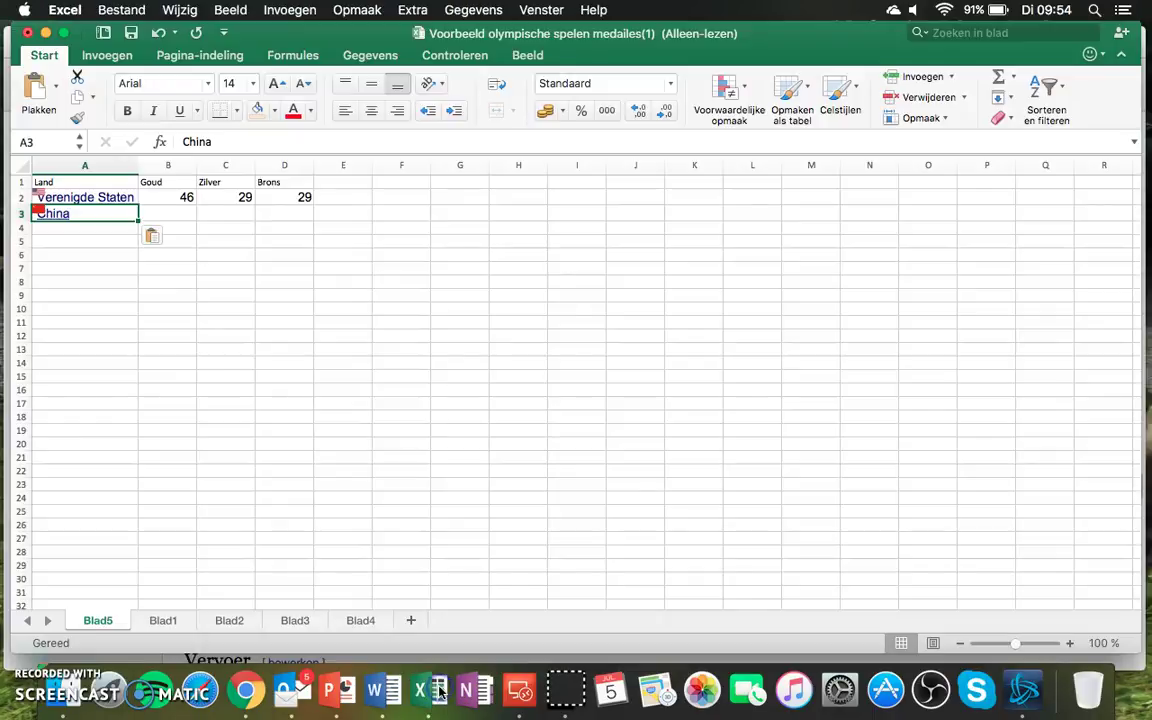
right_click(181, 213)
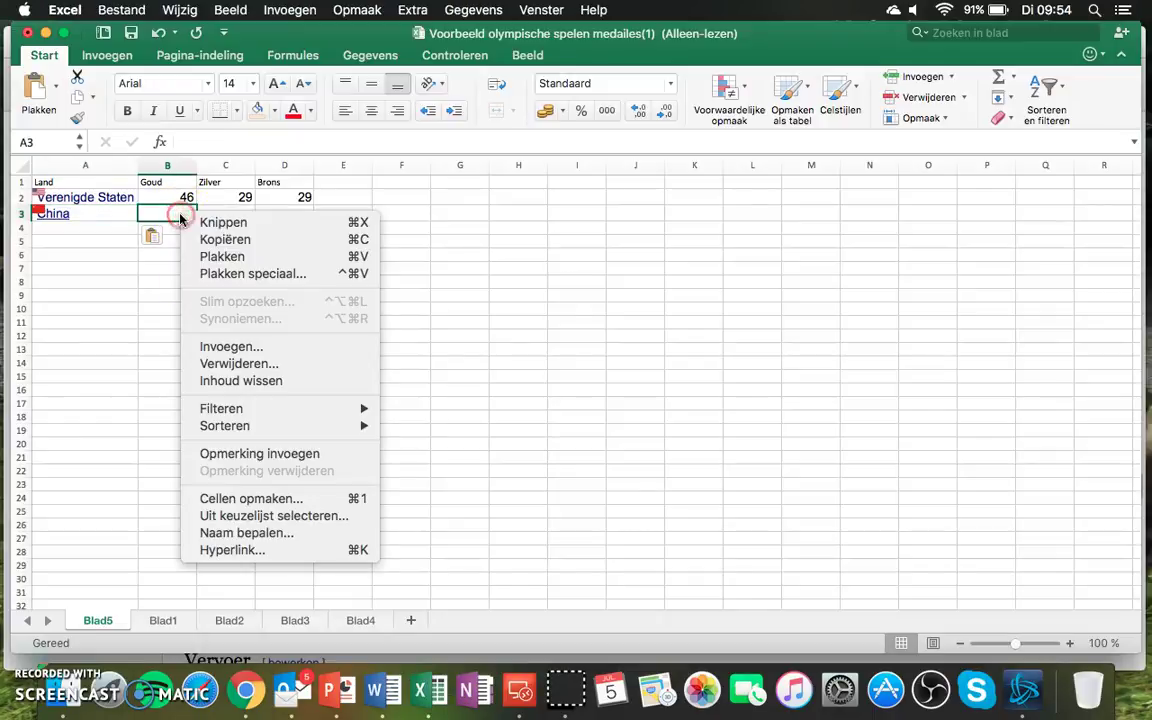
click(240, 258)
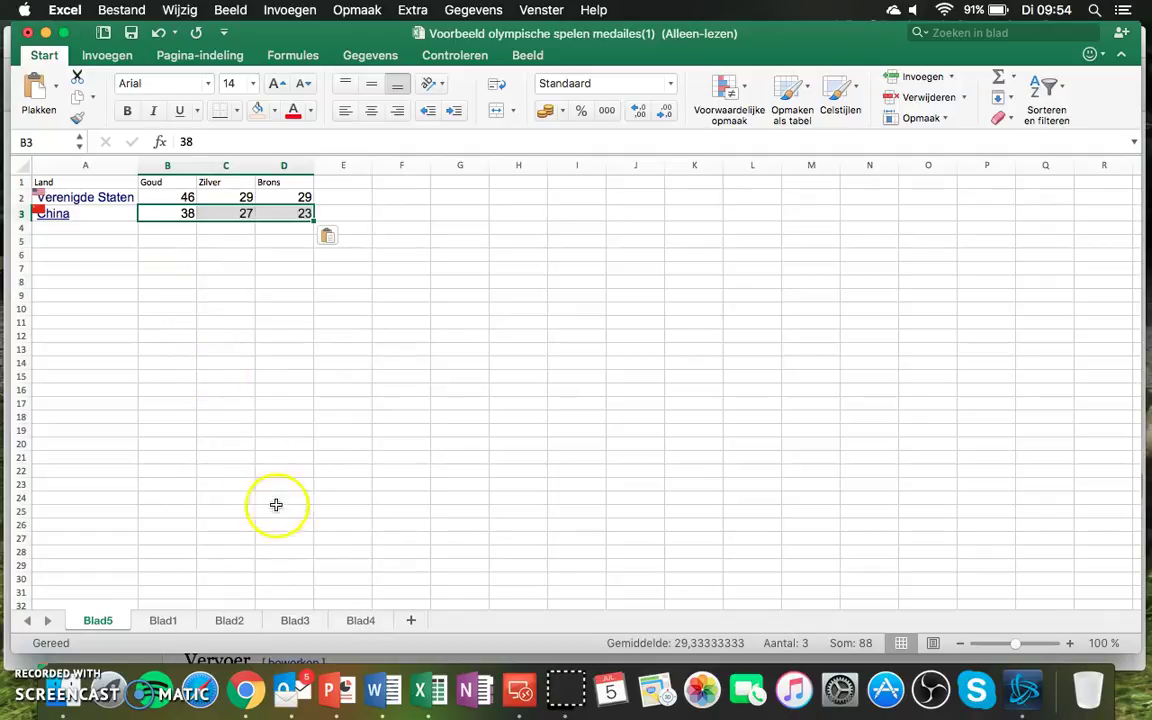
Type 'Land', 'Goud', 'Zilver', 'Brons' into cells A8 through D8.
click(75, 288)
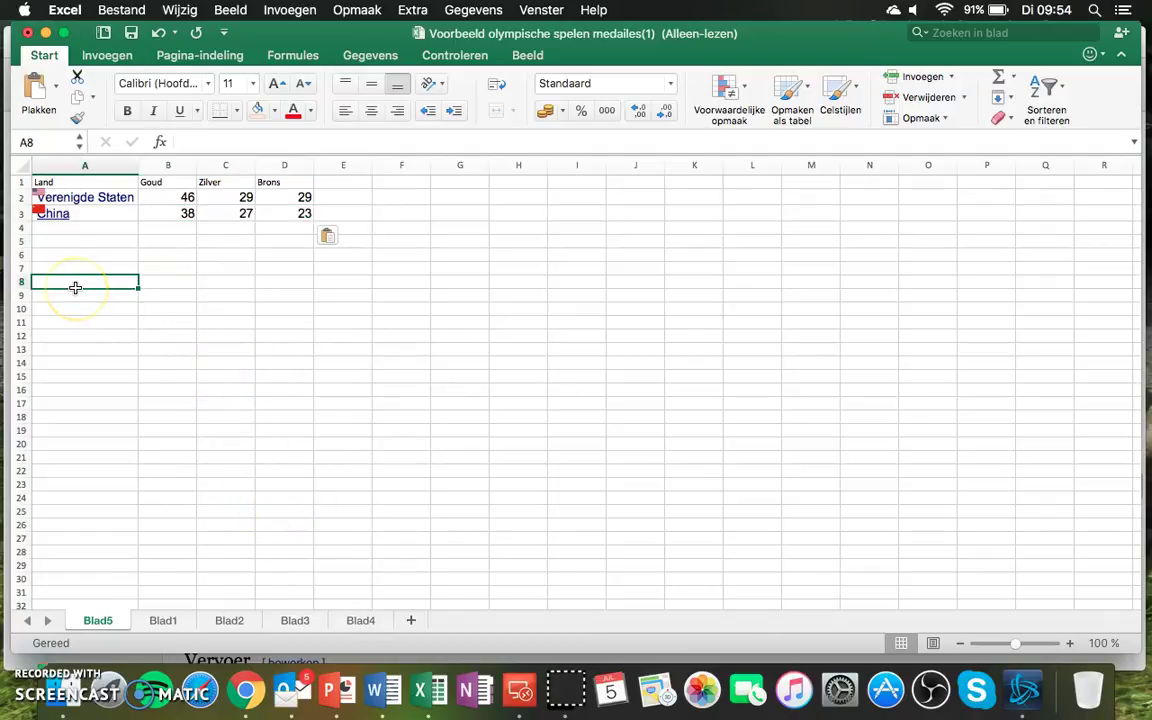
text(Land)
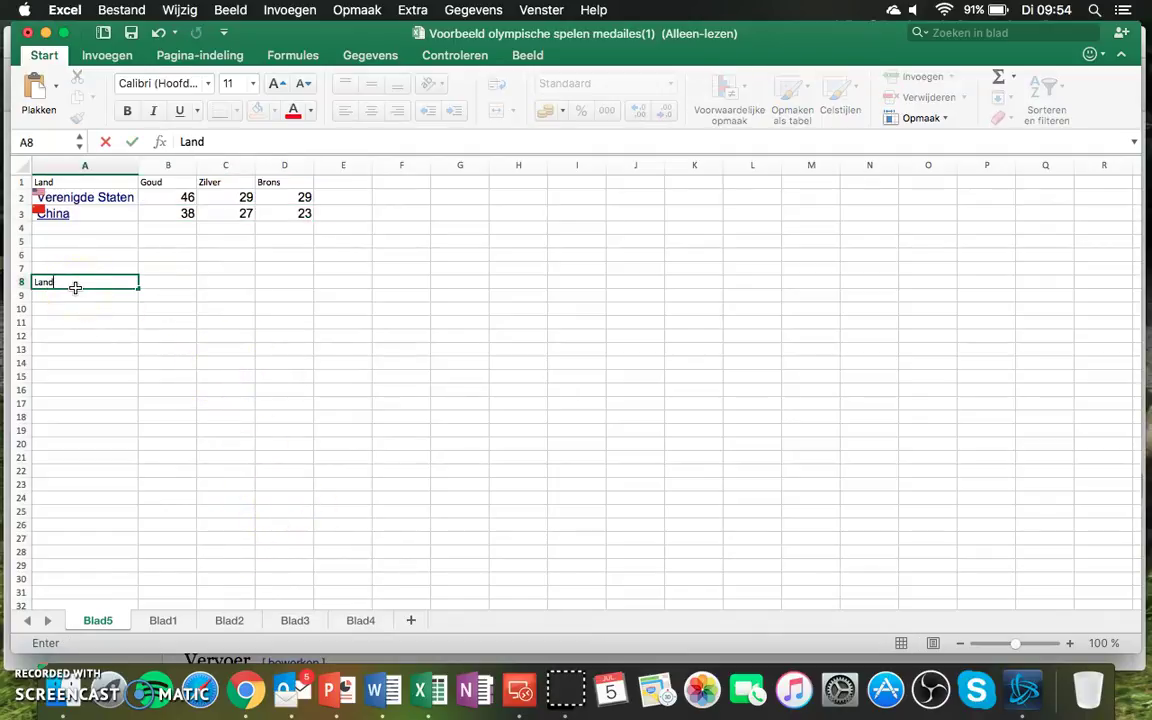
key(Tab)
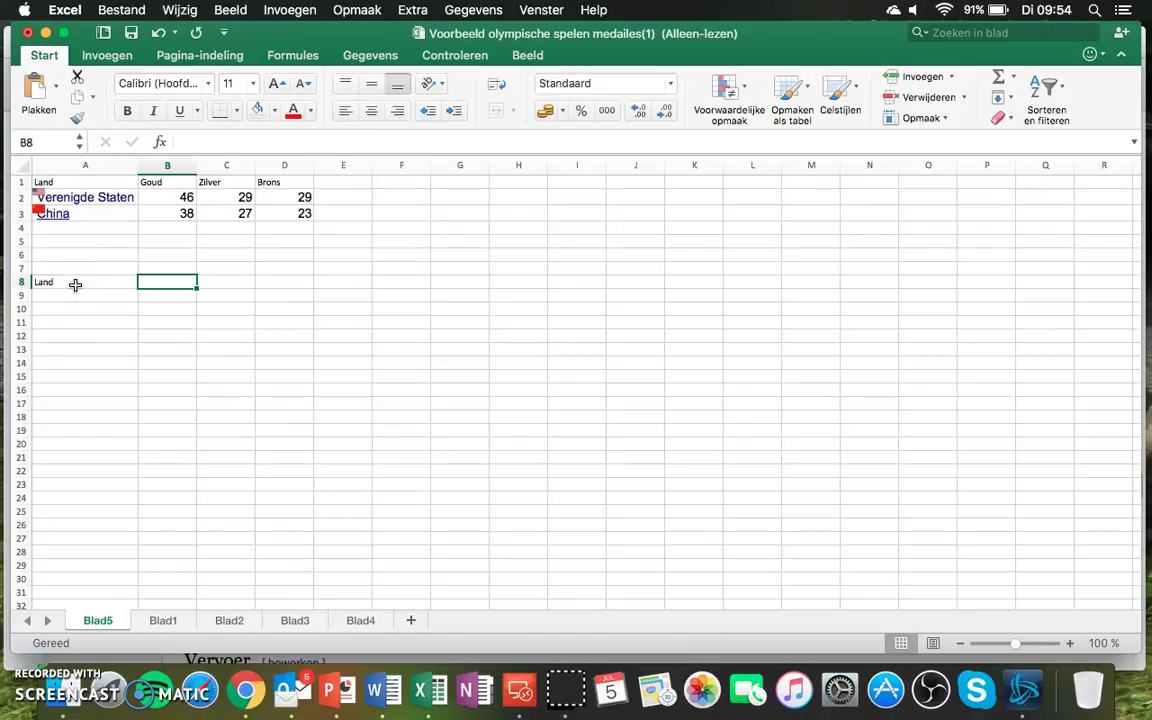
text(Goud)
key(Tab)
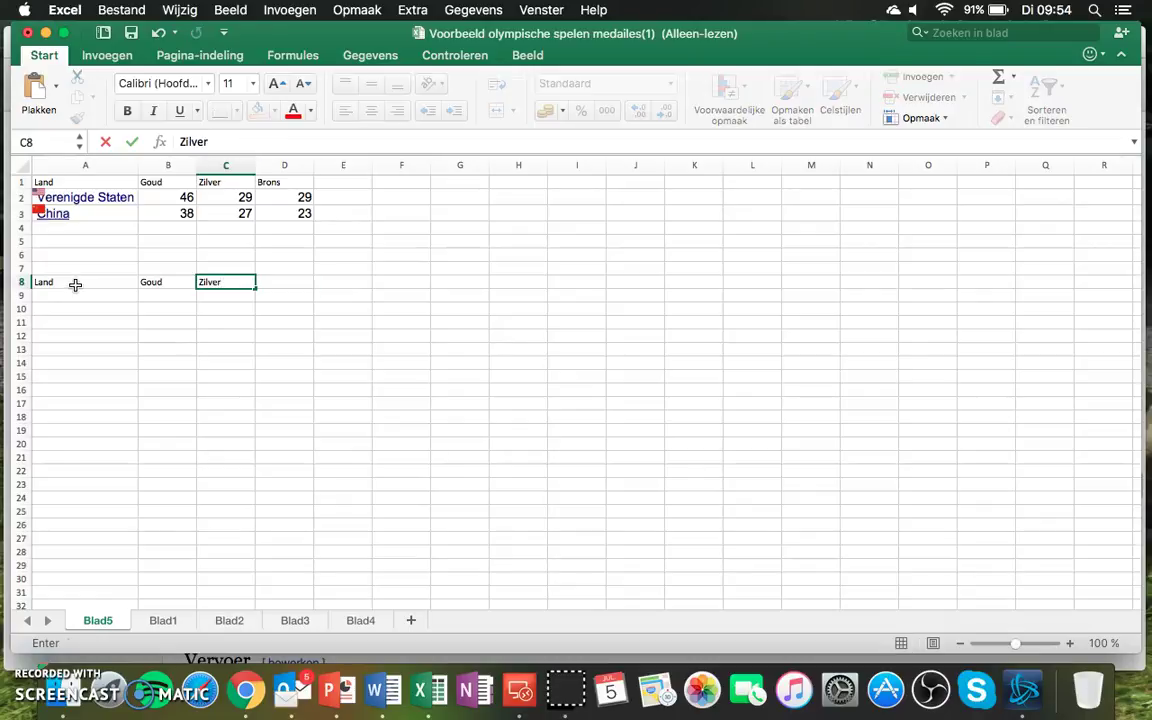
key(Tab)
text(ns)
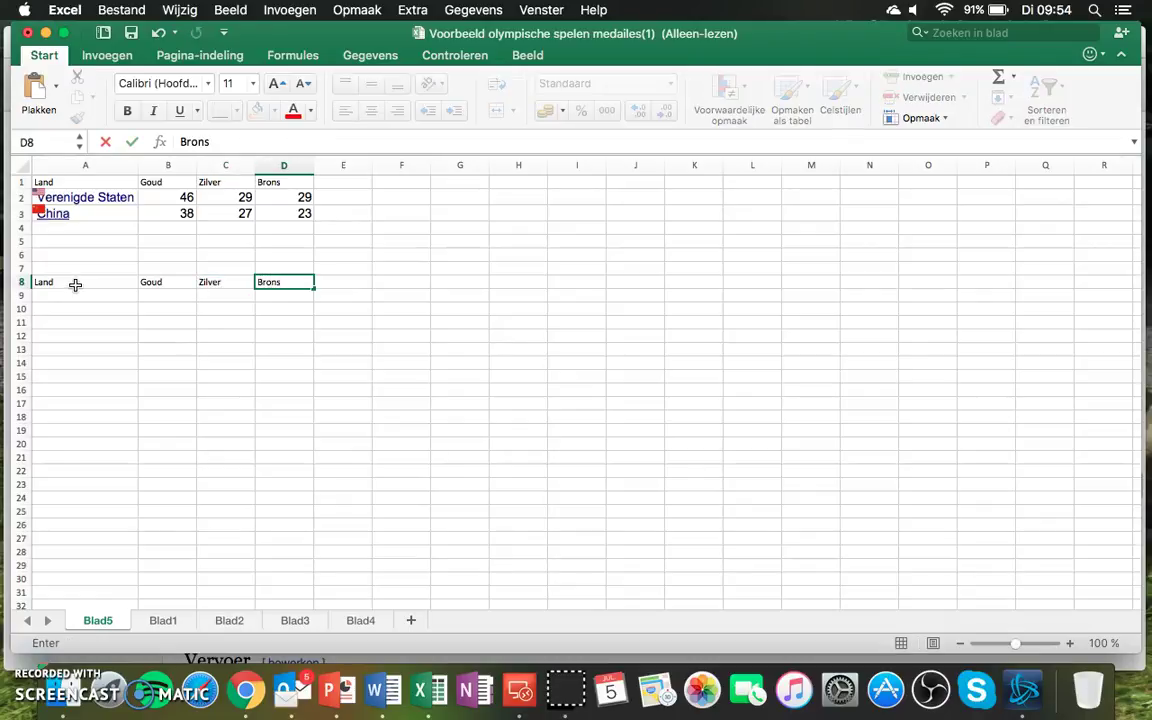
key(Return)
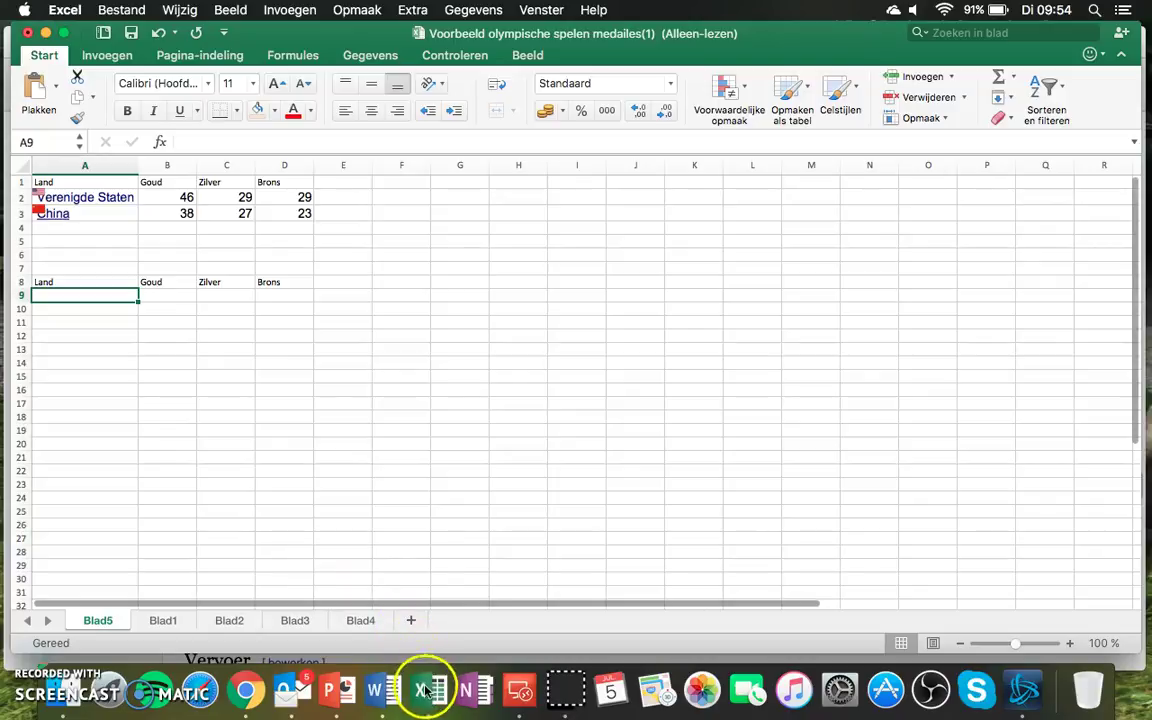
Change the Google search to 'olympische medailles peking'.
click(241, 691)
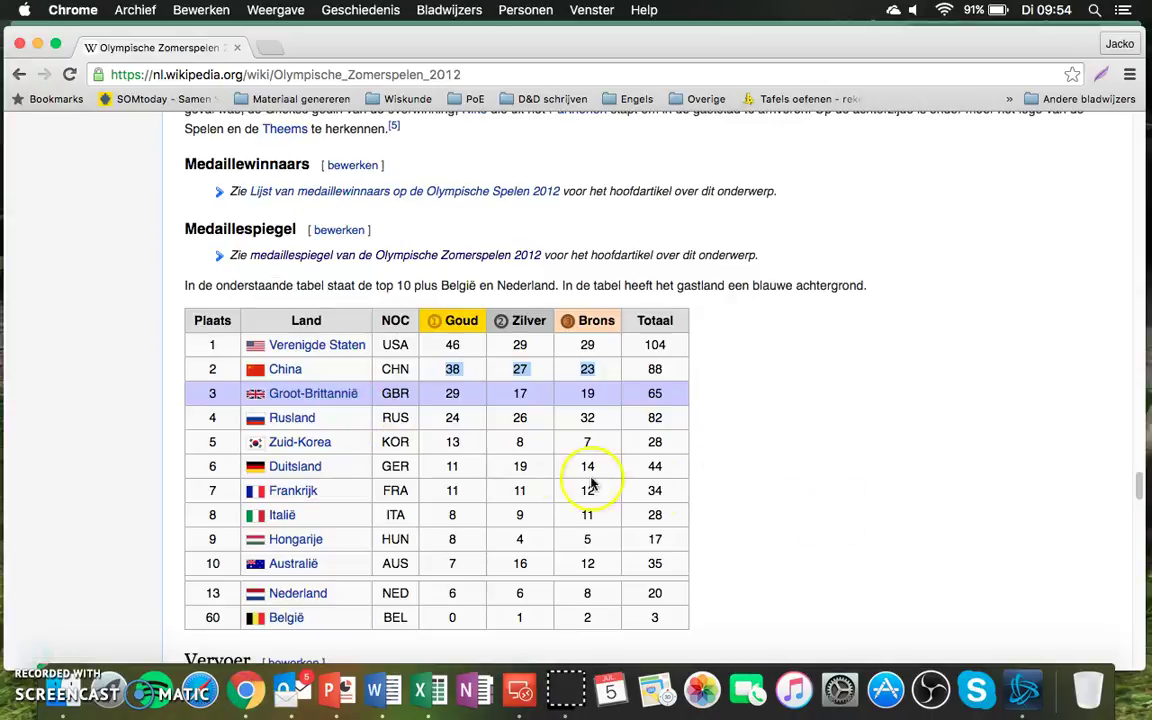
scroll(779, 403, up, 10)
click(18, 74)
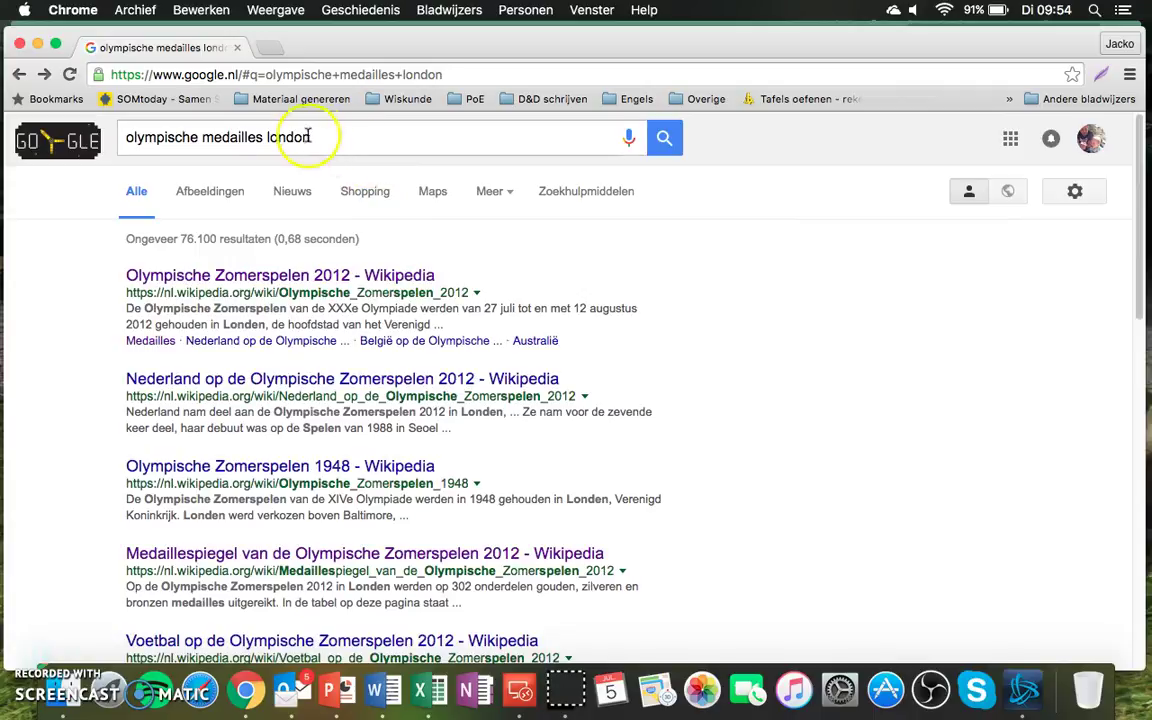
click(330, 138)
key(BackSpace)
key(BackSpace)
key(BackSpace)
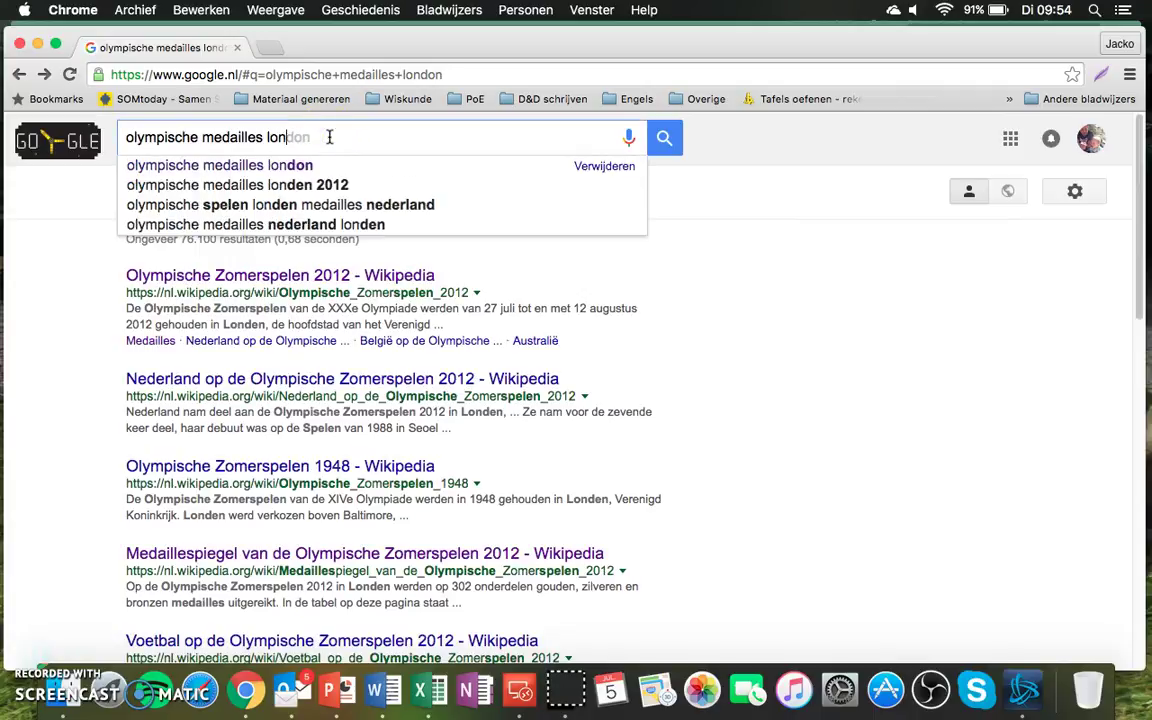
key(BackSpace)
key(BackSpace)
key(BackSpace)
text(peking)
key(Return)
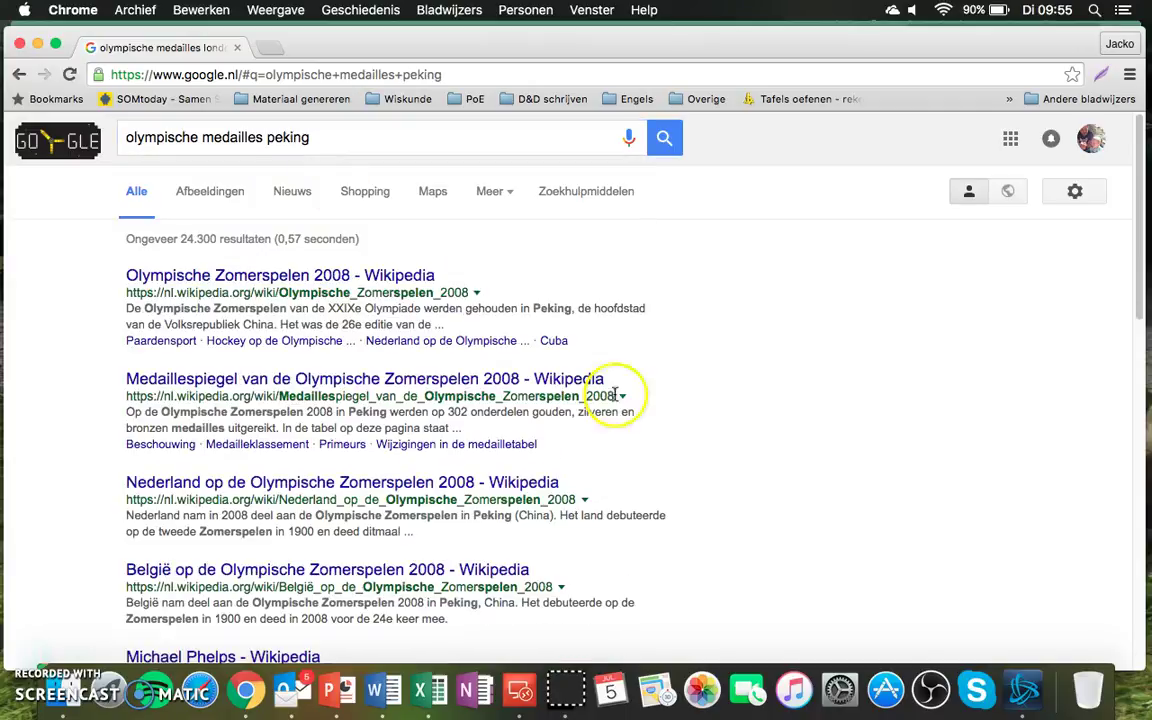
Open the 2008 Summer Olympics Wikipedia article and scroll to its Medaillespiegel table.
click(399, 277)
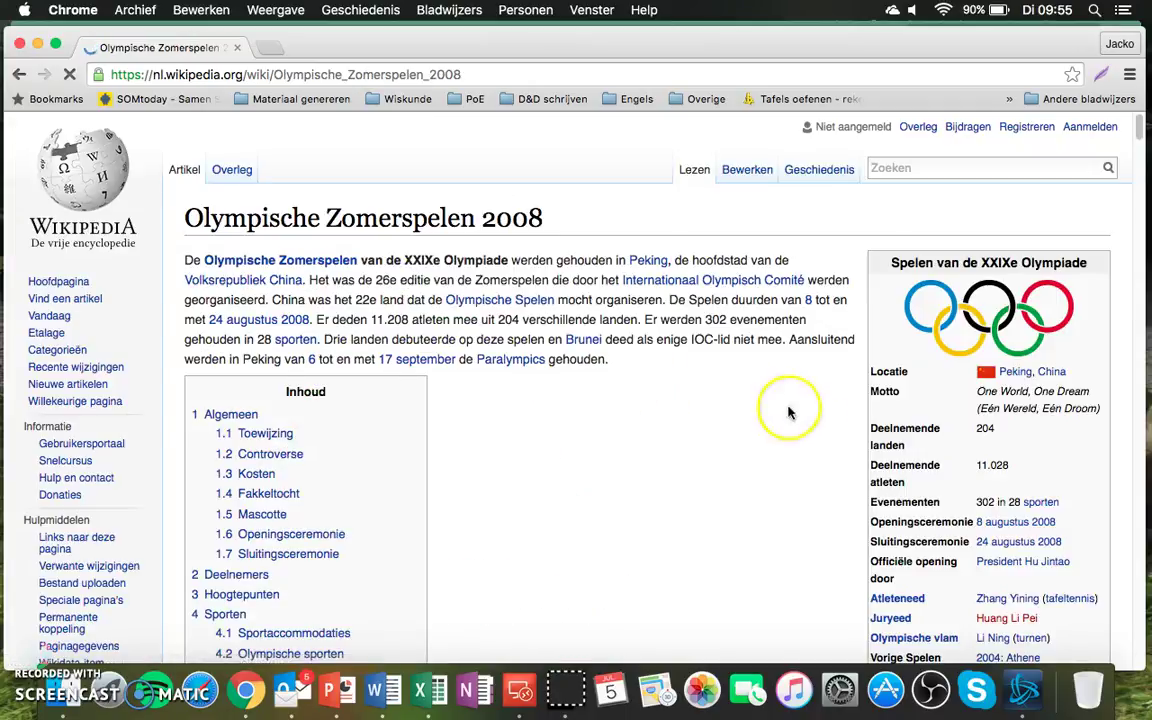
scroll(693, 503, down, 10)
scroll(693, 503, down, 10)
scroll(693, 500, down, 10)
scroll(693, 497, down, 10)
scroll(694, 497, down, 10)
scroll(694, 500, down, 10)
scroll(695, 504, down, 10)
scroll(696, 509, down, 10)
scroll(696, 509, down, 10)
scroll(696, 509, down, 10)
scroll(696, 509, down, 10)
scroll(696, 509, down, 10)
scroll(696, 509, down, 10)
scroll(696, 509, down, 4)
scroll(663, 425, down, 3)
scroll(833, 302, up, 3)
scroll(833, 302, up, 2)
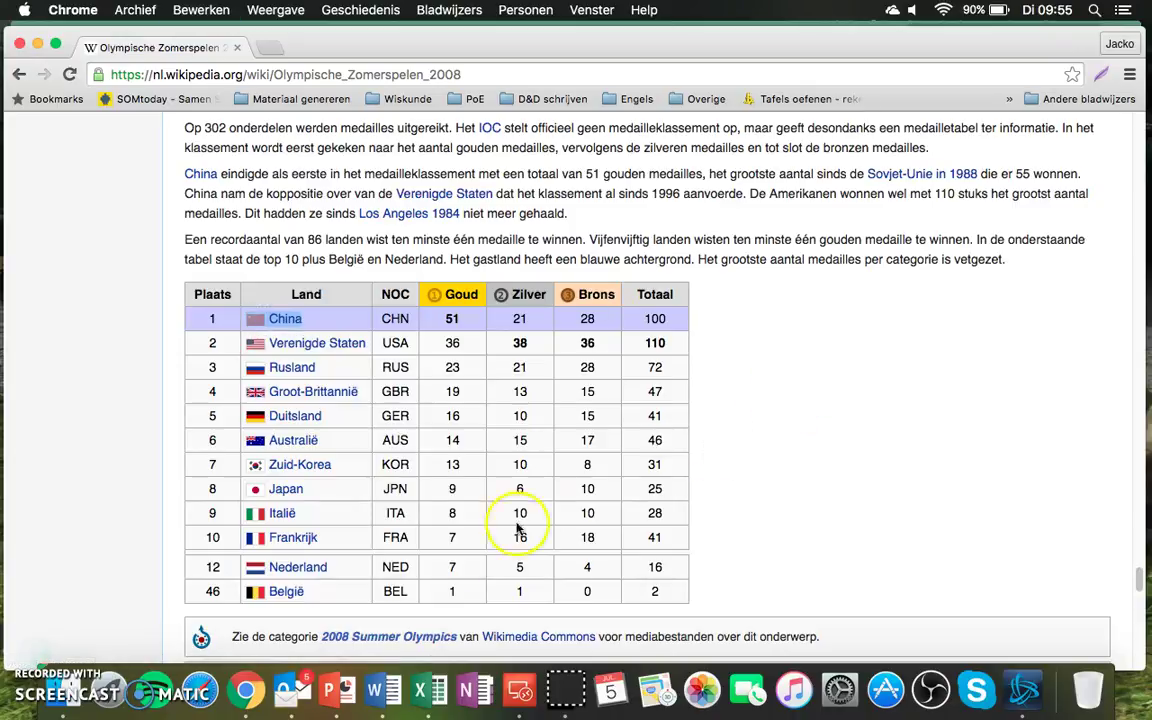
Paste China into A9 and its 2008 counts 51, 21, 28 into B9:D9.
click(249, 697)
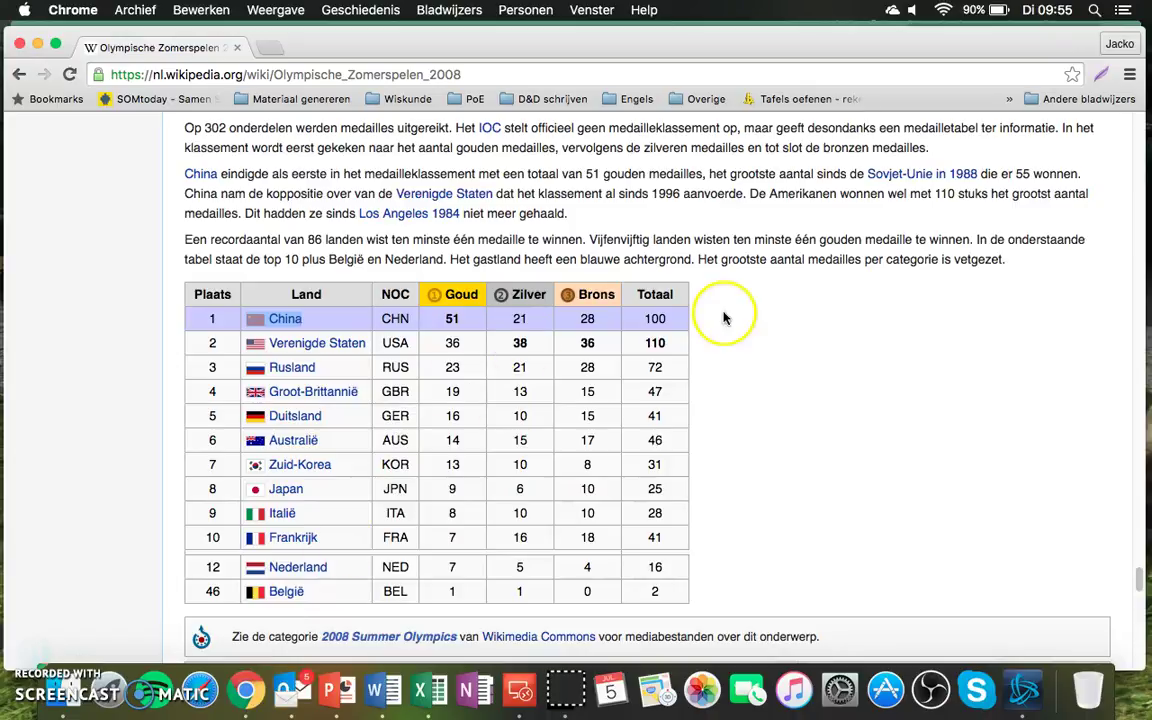
click(418, 690)
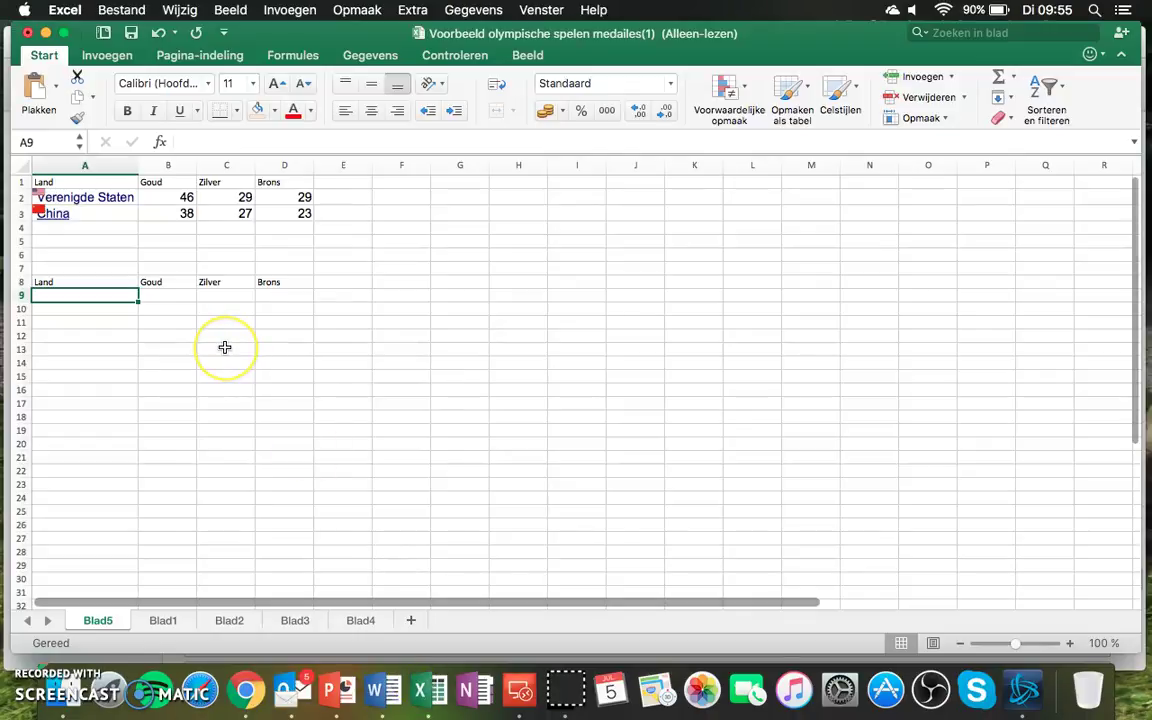
text(China)
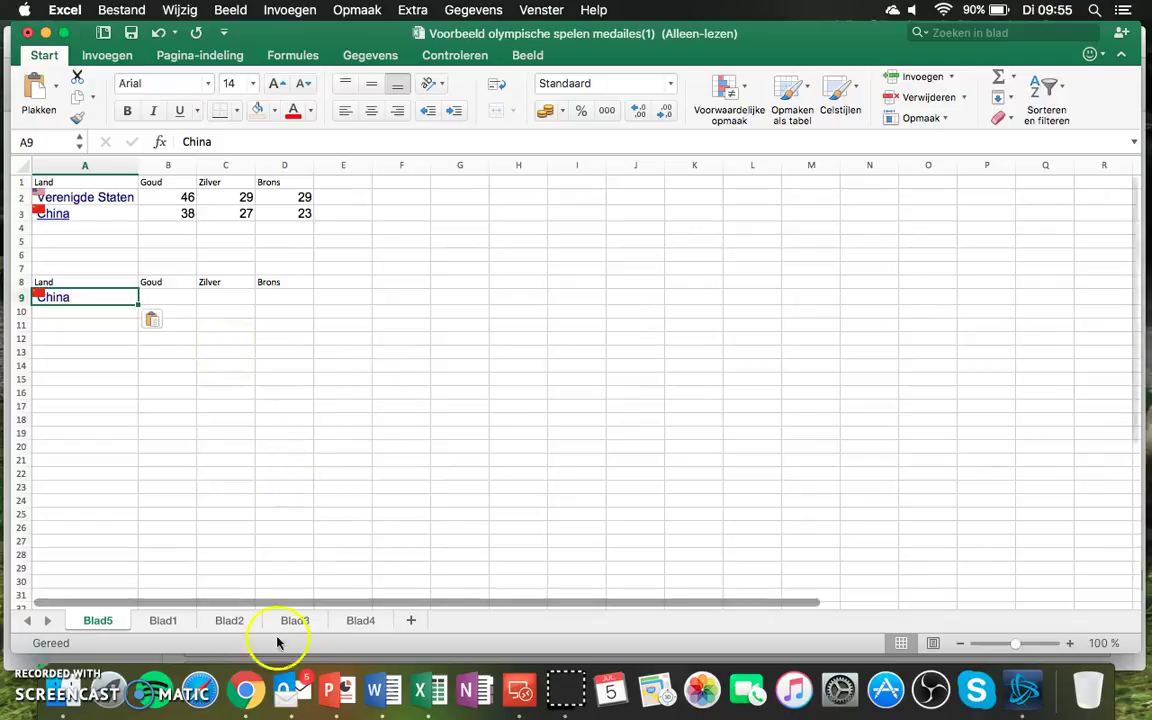
click(245, 690)
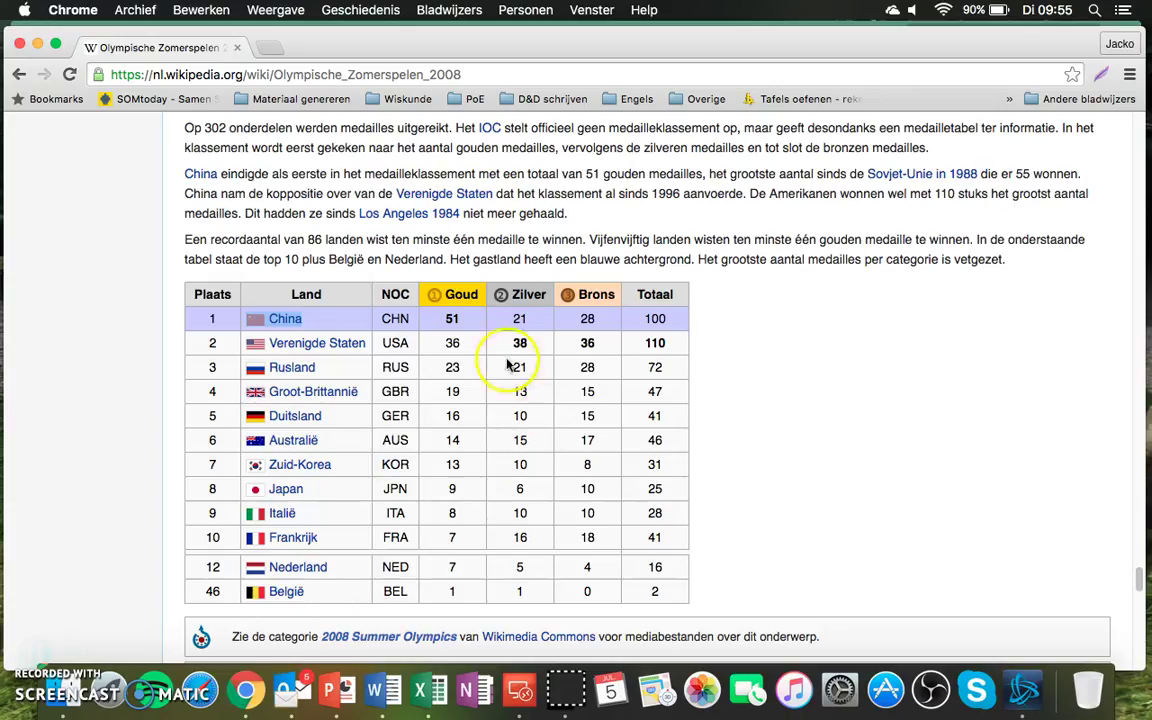
click(588, 320)
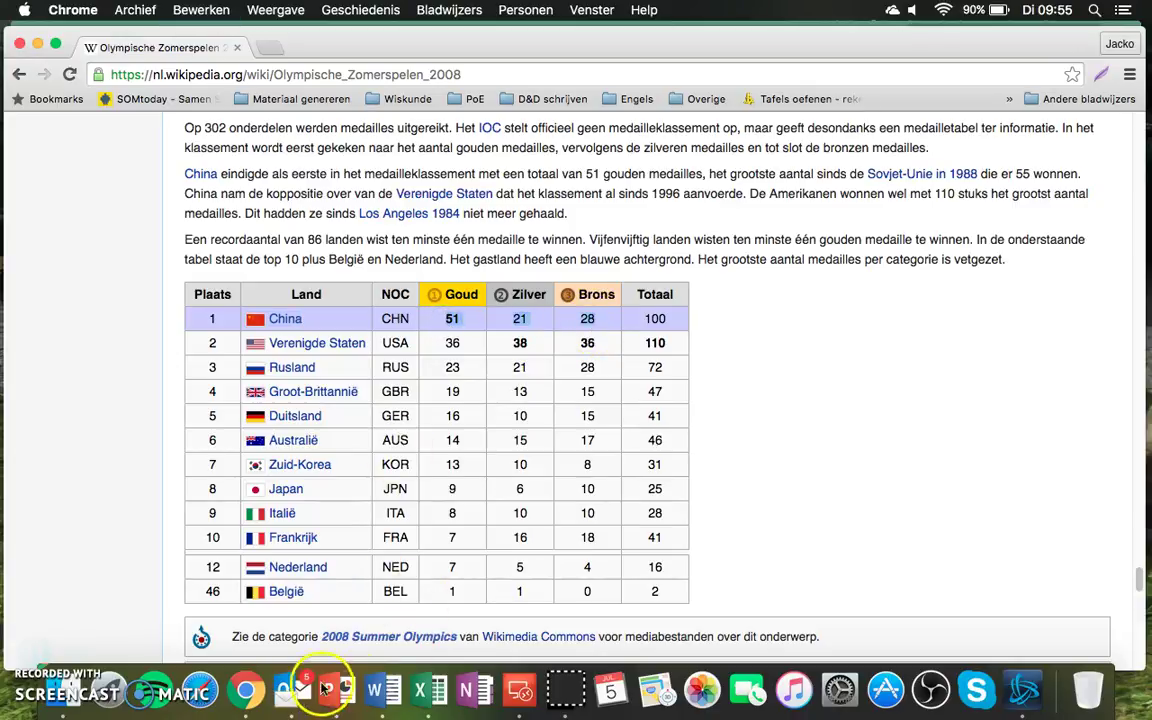
key(super+Tab)
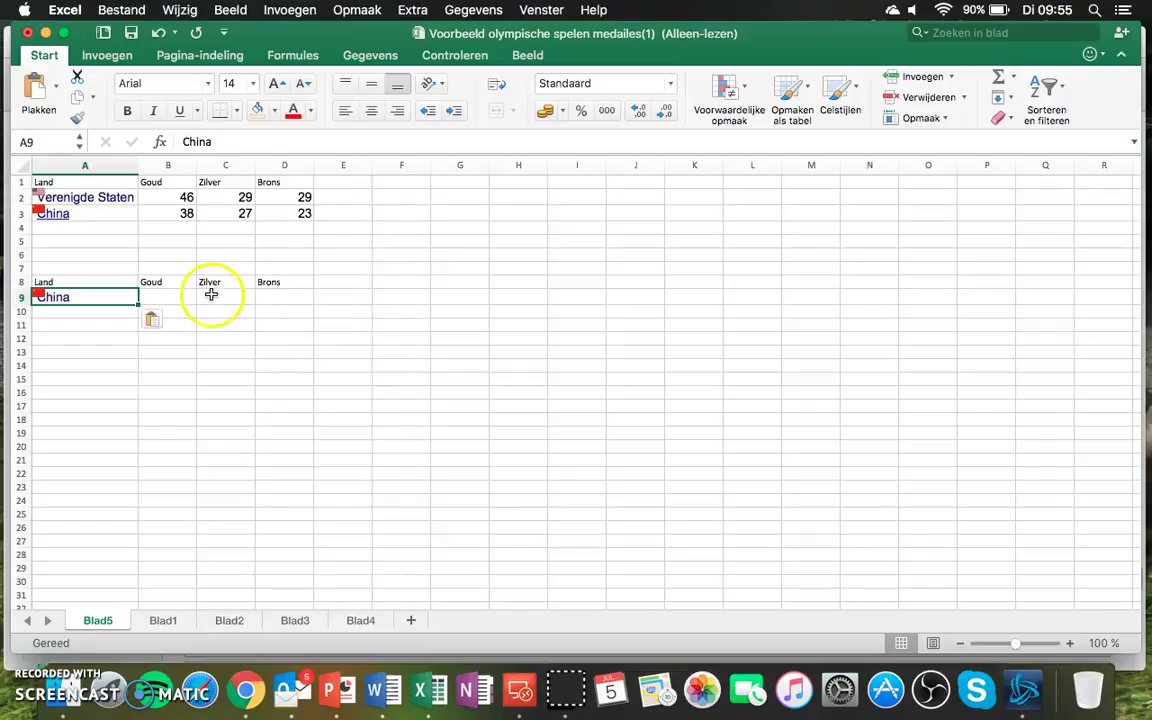
click(185, 293)
text(51	21	28)
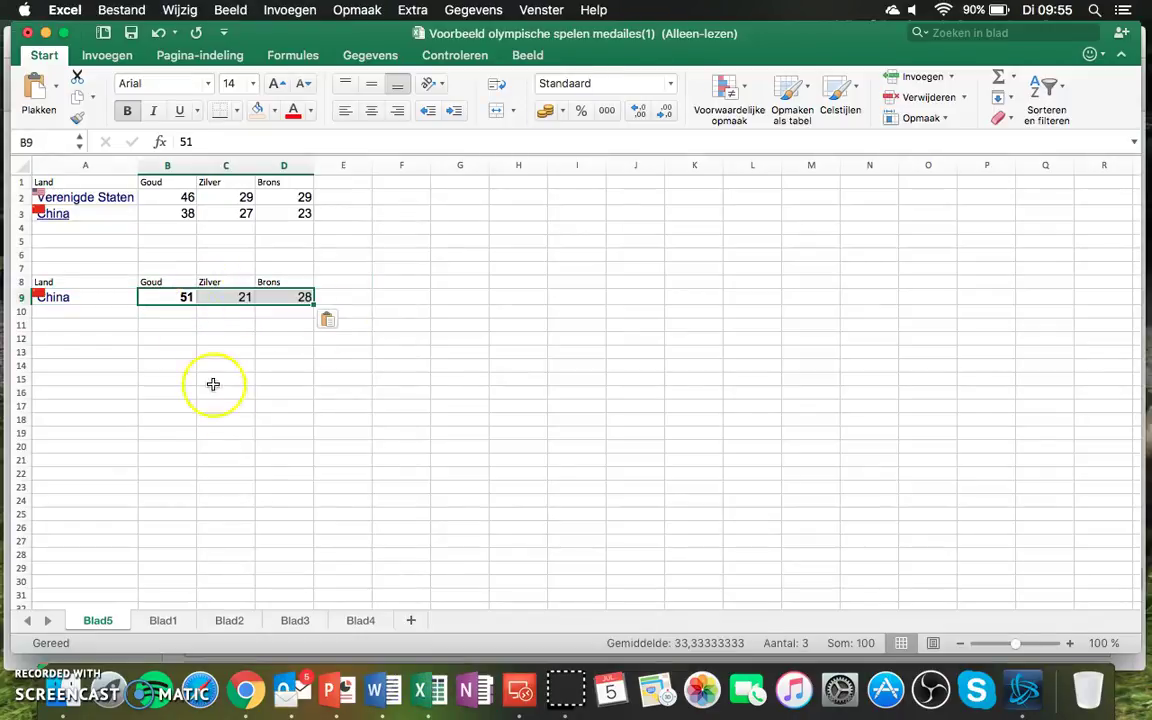
Paste Verenigde Staten into A10 and its counts 36, 38, 36 into B10:D10.
click(246, 692)
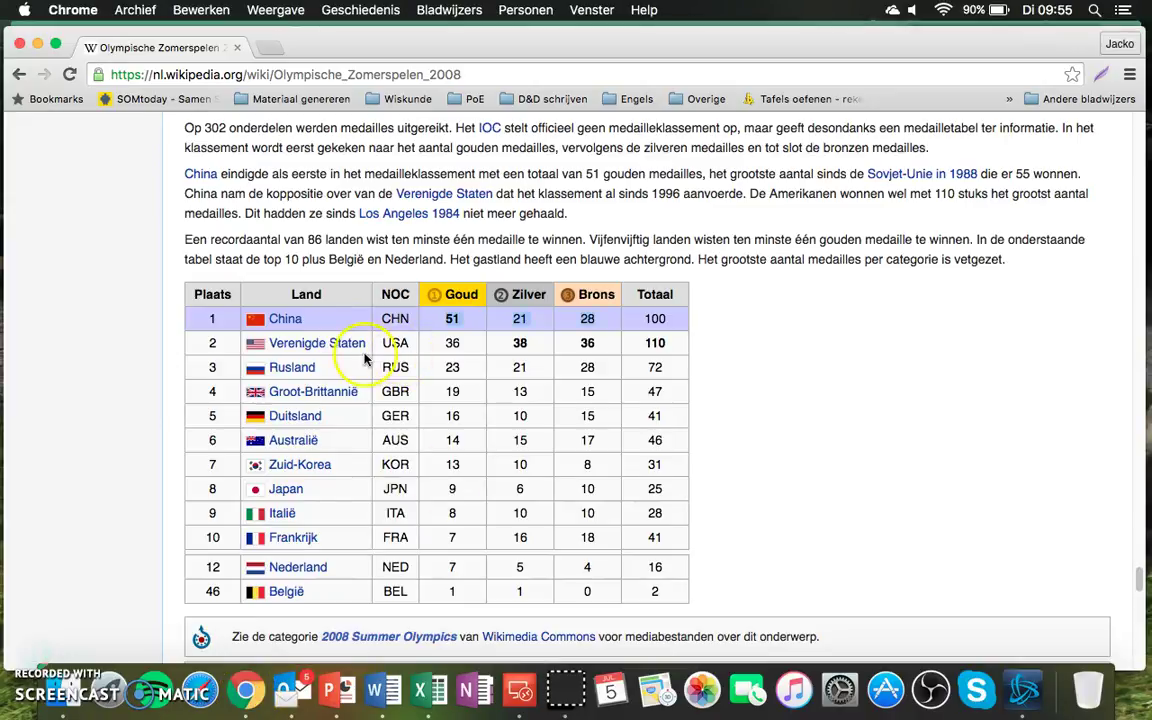
drag(301, 343, 250, 347)
key(super+c)
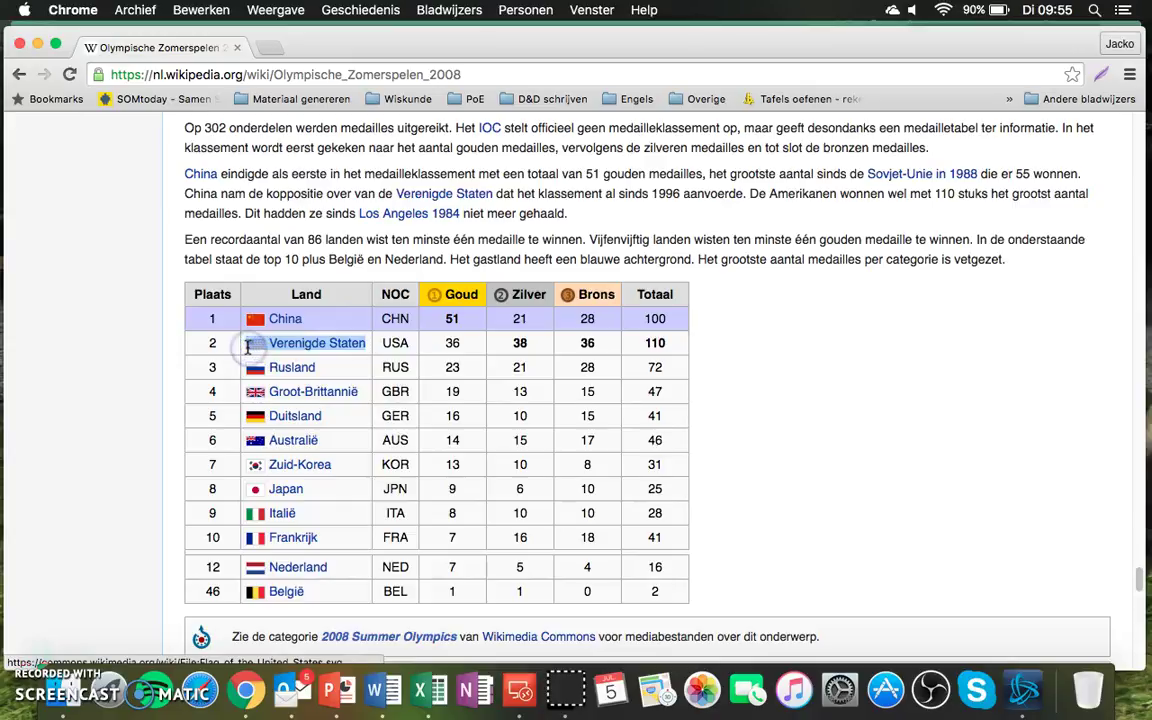
click(423, 695)
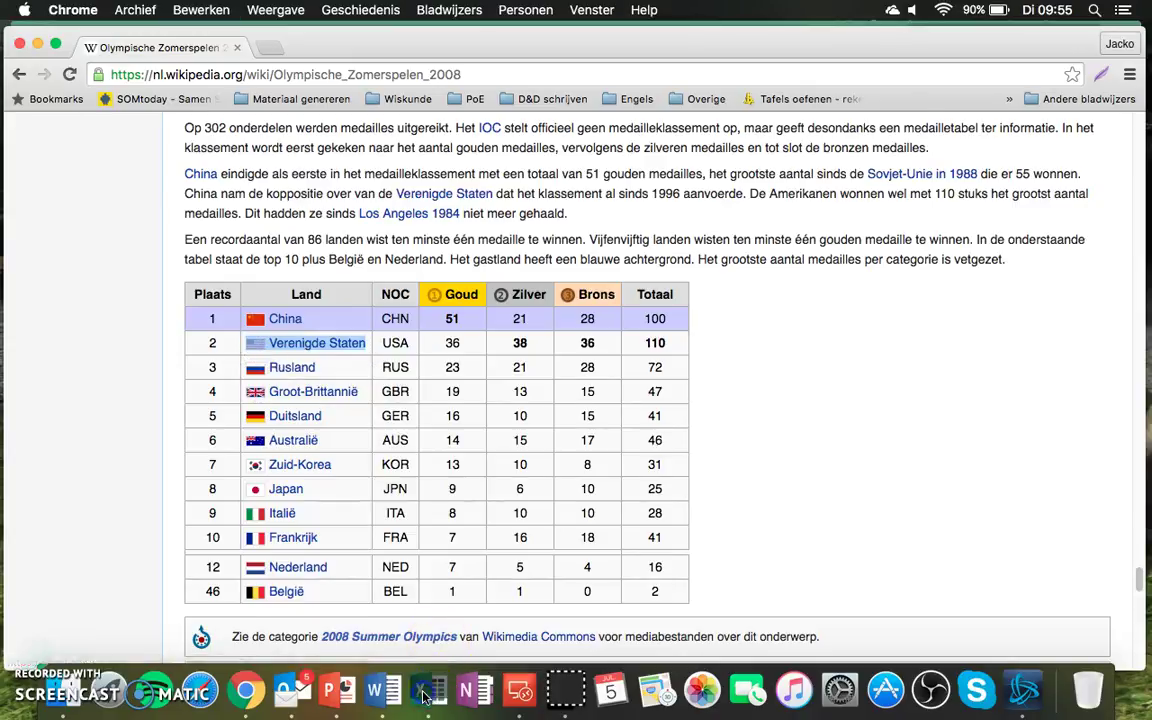
click(78, 321)
click(83, 314)
key(super+v)
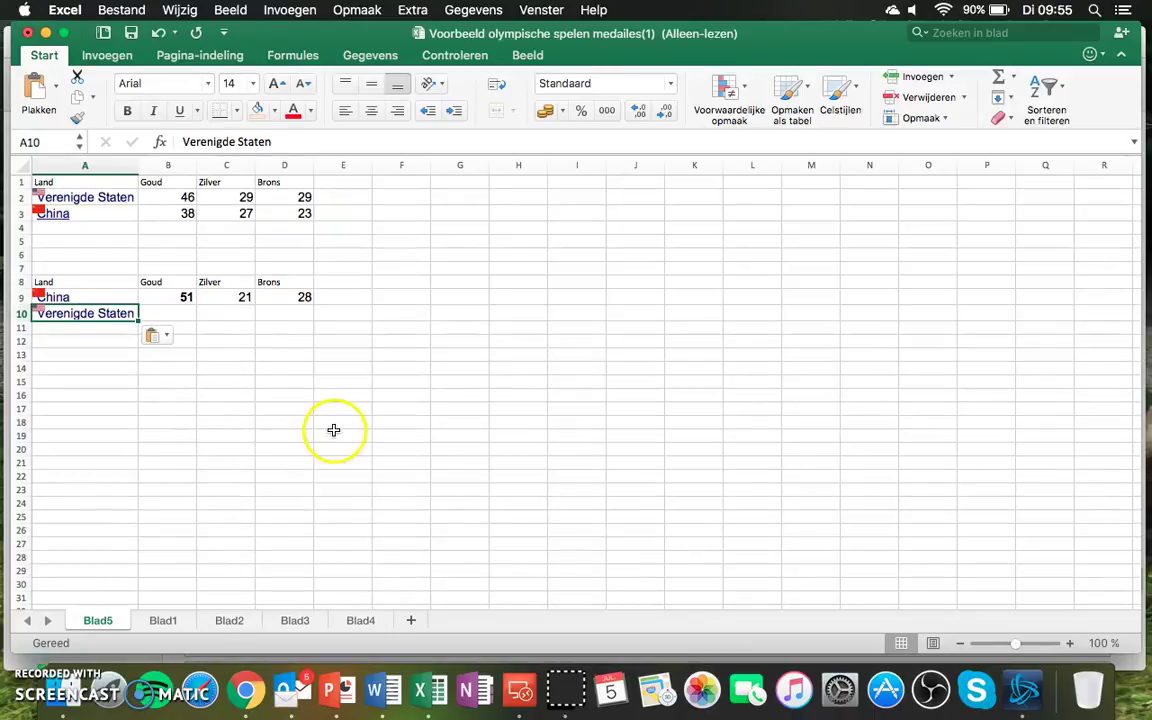
click(248, 688)
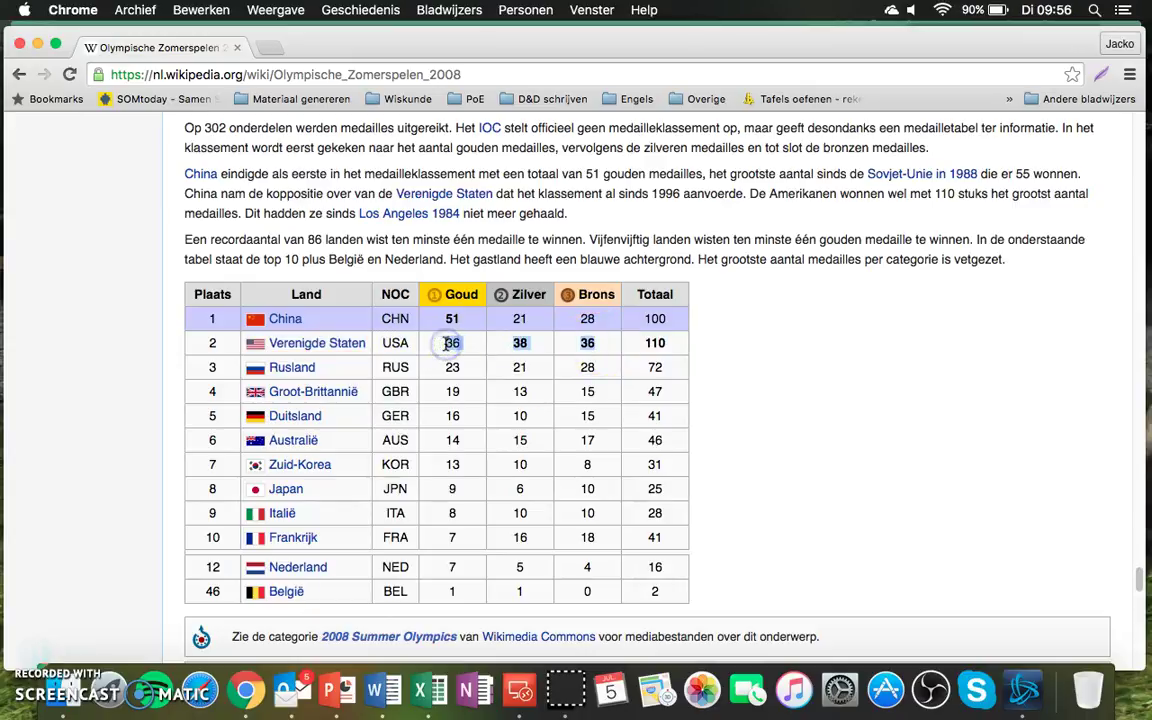
key(super+Tab)
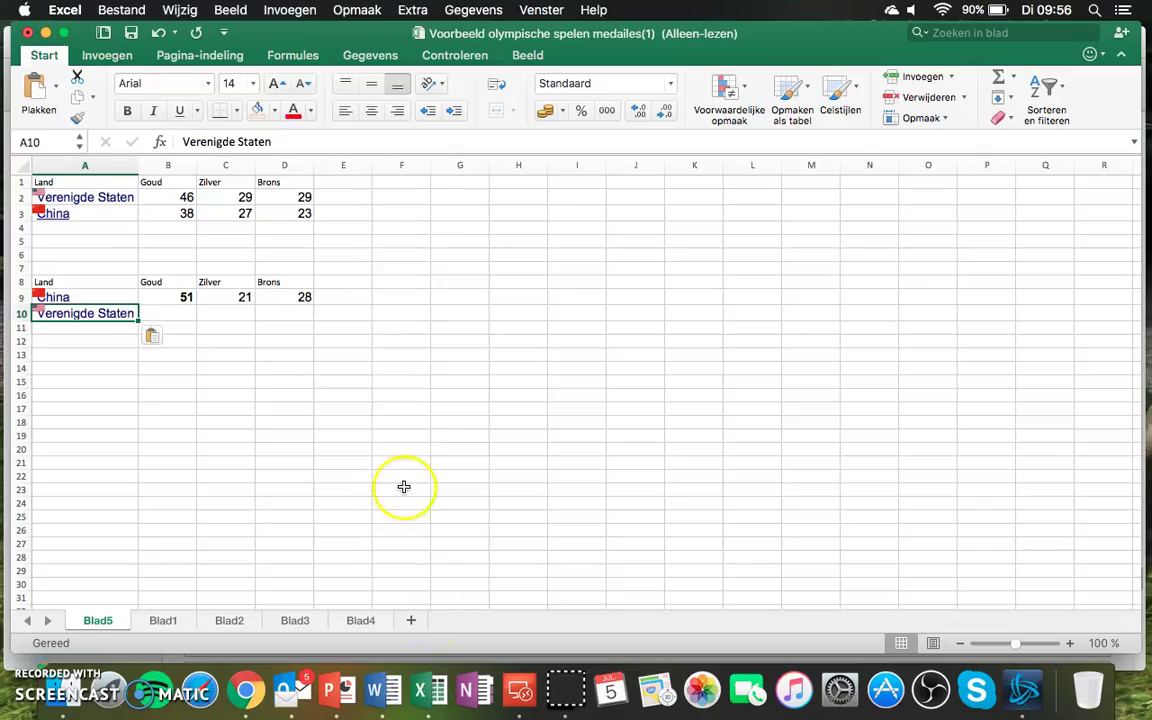
click(186, 315)
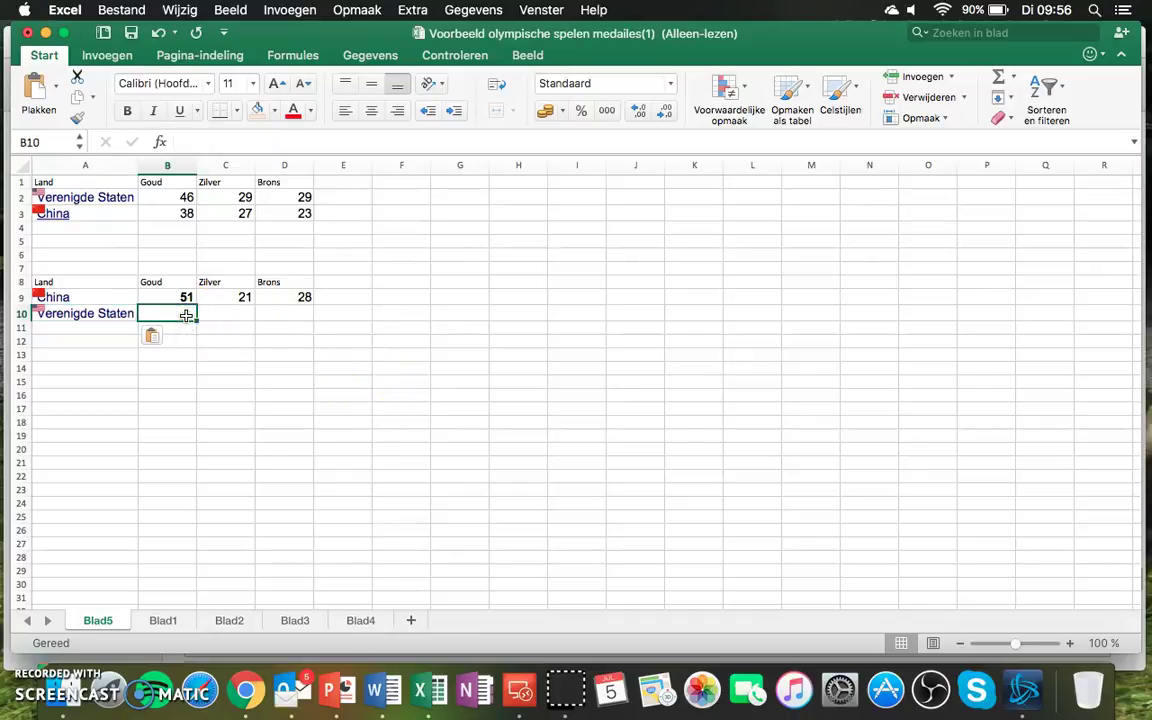
text(36	38	36)
click(180, 432)
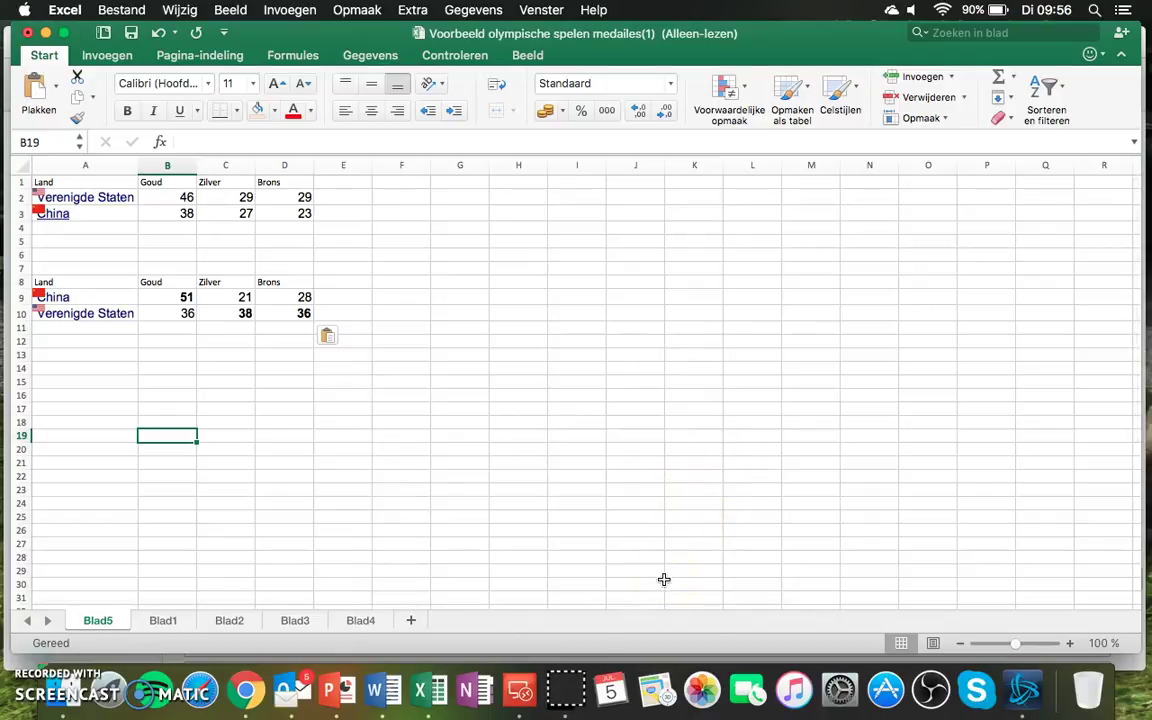
click(442, 529)
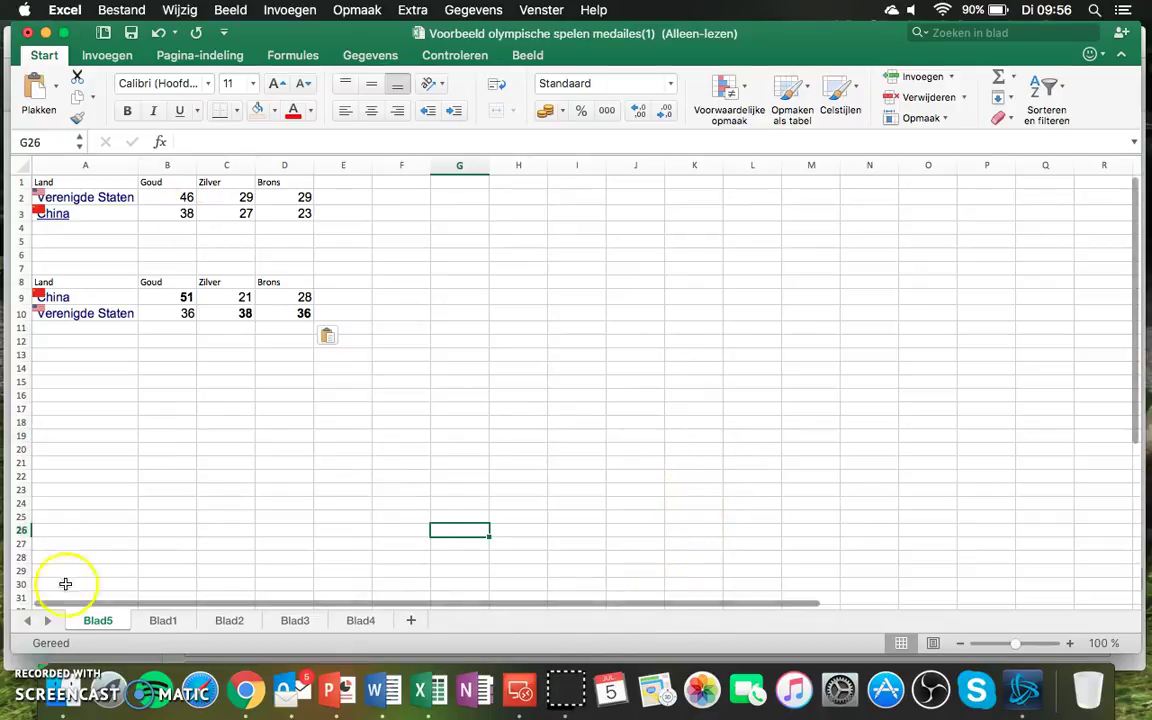